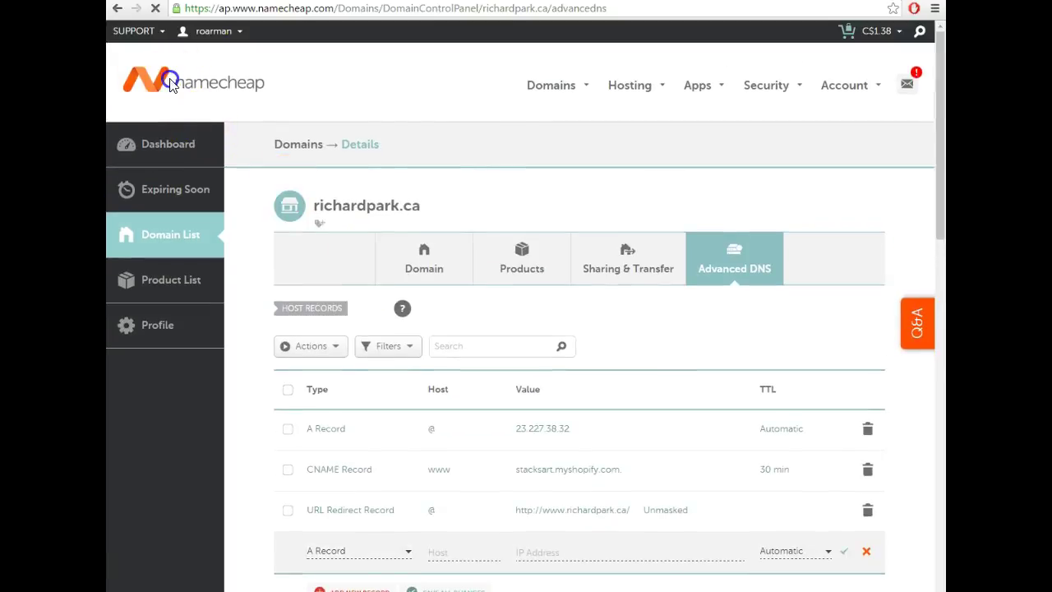
Step: Return to the Namecheap home page and focus the domain search field
{"action": "left_click", "coordinate": [171, 80]}
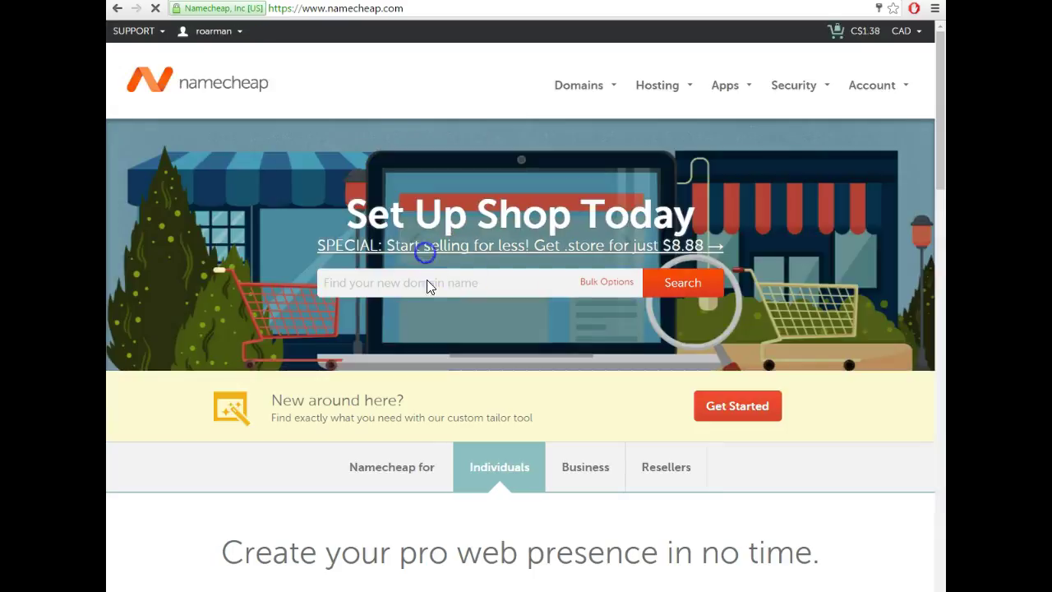
{"action": "left_click", "coordinate": [427, 282]}
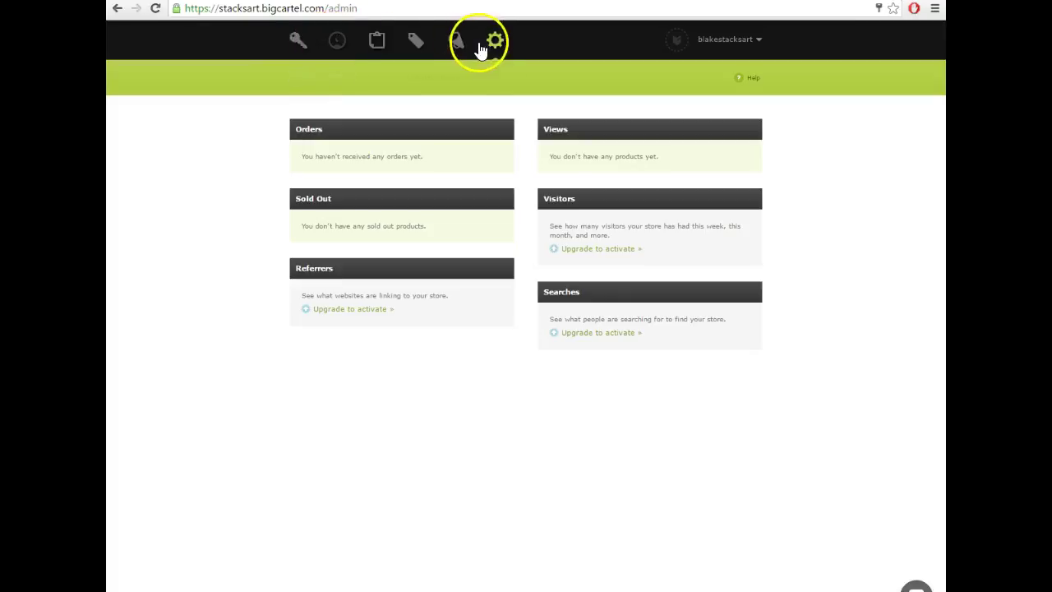
Step: Load stacksart.bigcartel.com in the browser
{"action": "left_click", "coordinate": [297, 43]}
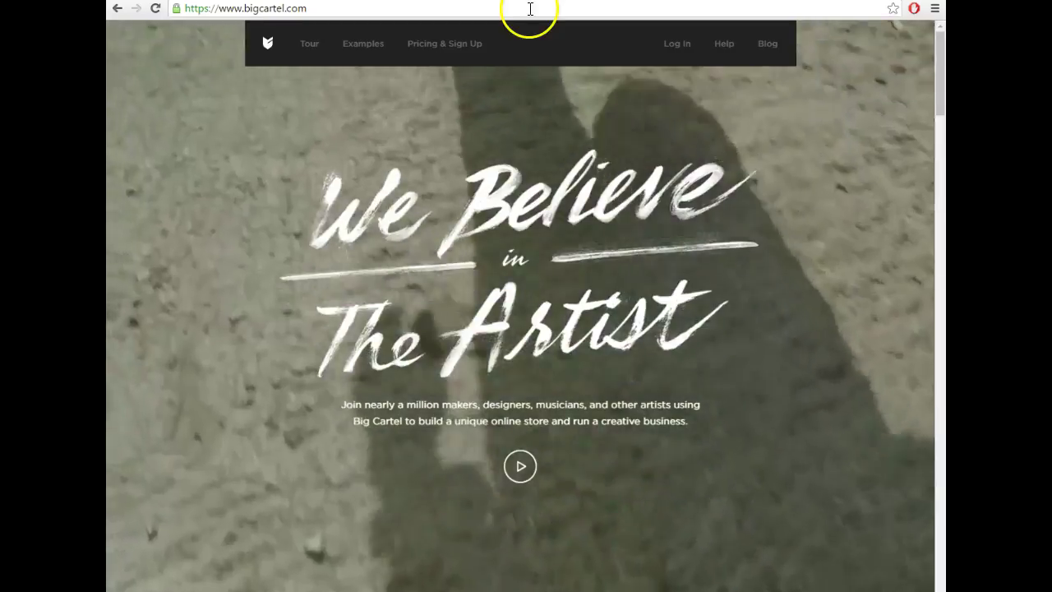
{"action": "left_click", "coordinate": [533, 12]}
{"action": "type", "text": "stack"}
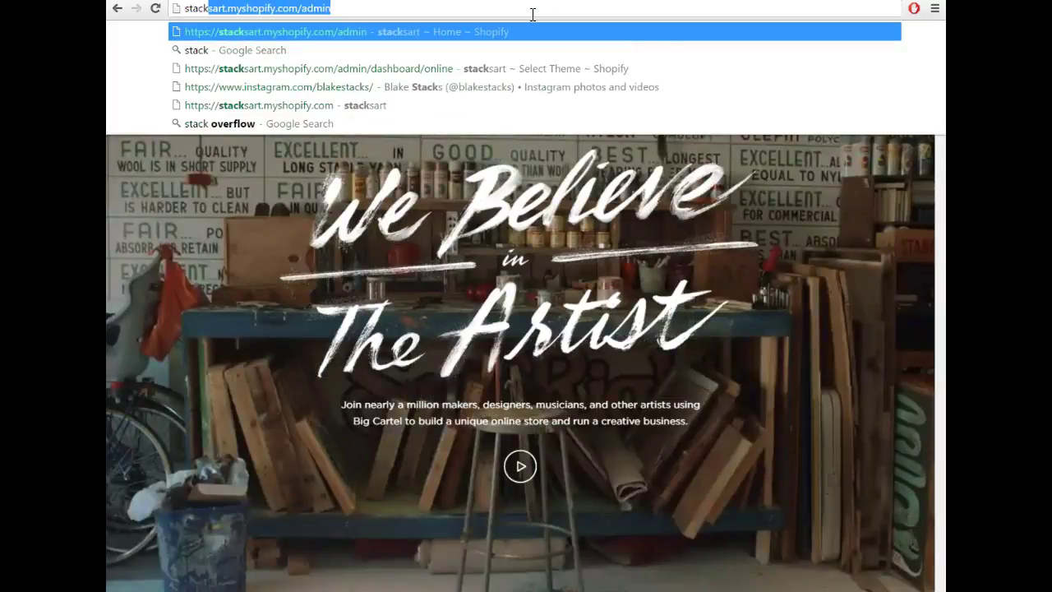
{"action": "type", "text": "sart.bigcartel"}
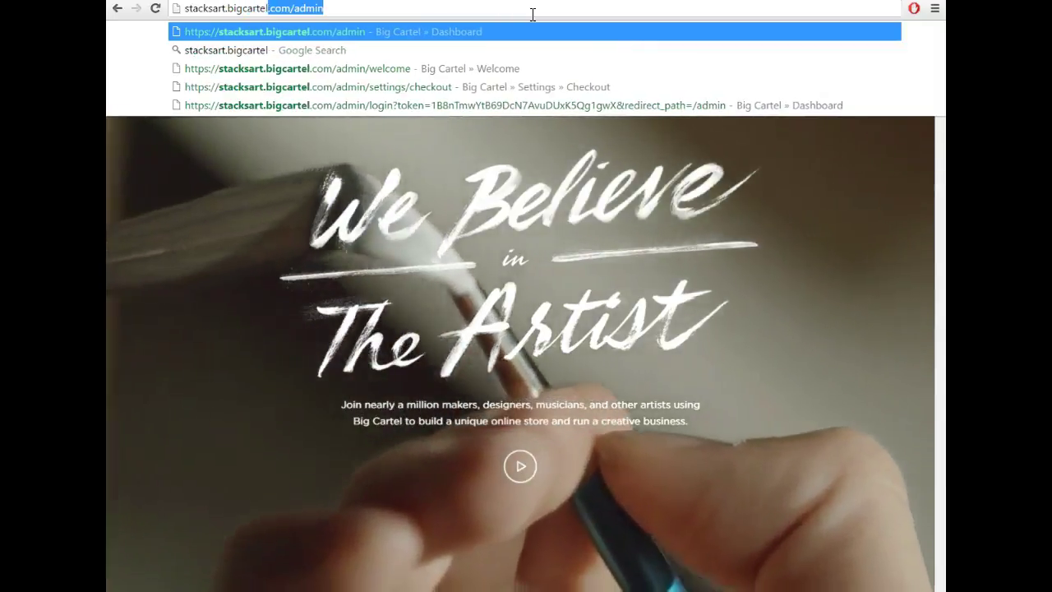
{"action": "type", "text": ".com"}
{"action": "key", "text": "Return"}
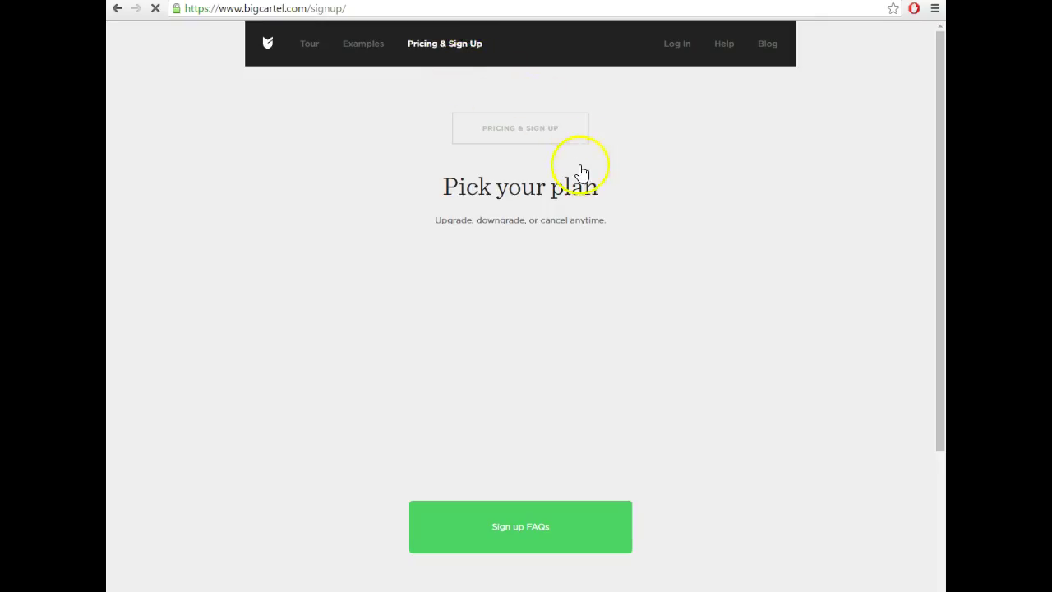
Step: Review the Big Cartel plan pricing and the full feature list, then close it
{"action": "scroll", "coordinate": [493, 263], "scroll_direction": "down", "scroll_amount": 2}
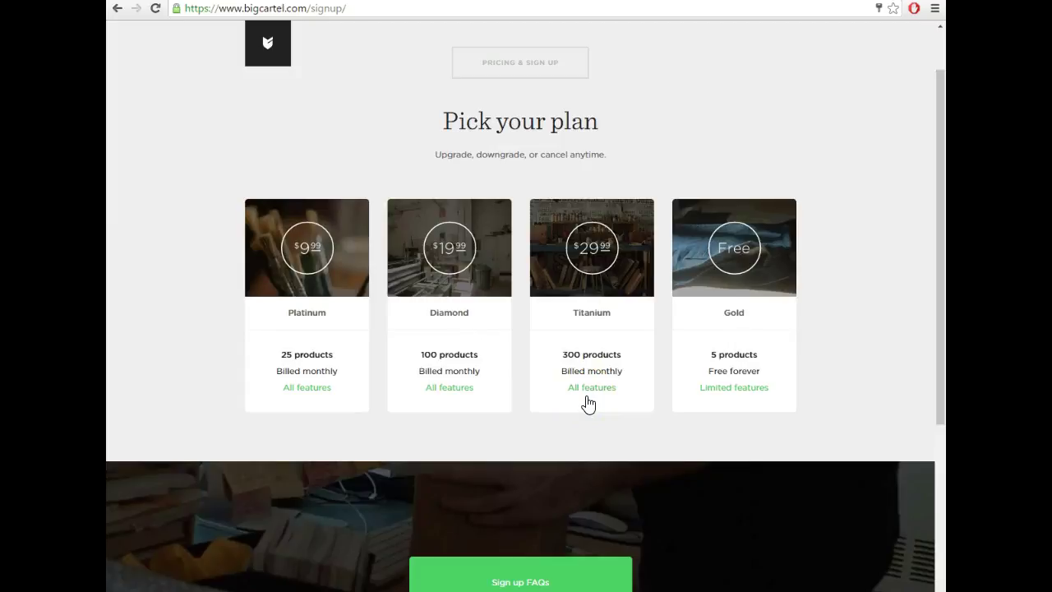
{"action": "left_click", "coordinate": [590, 388]}
{"action": "left_click", "coordinate": [880, 56]}
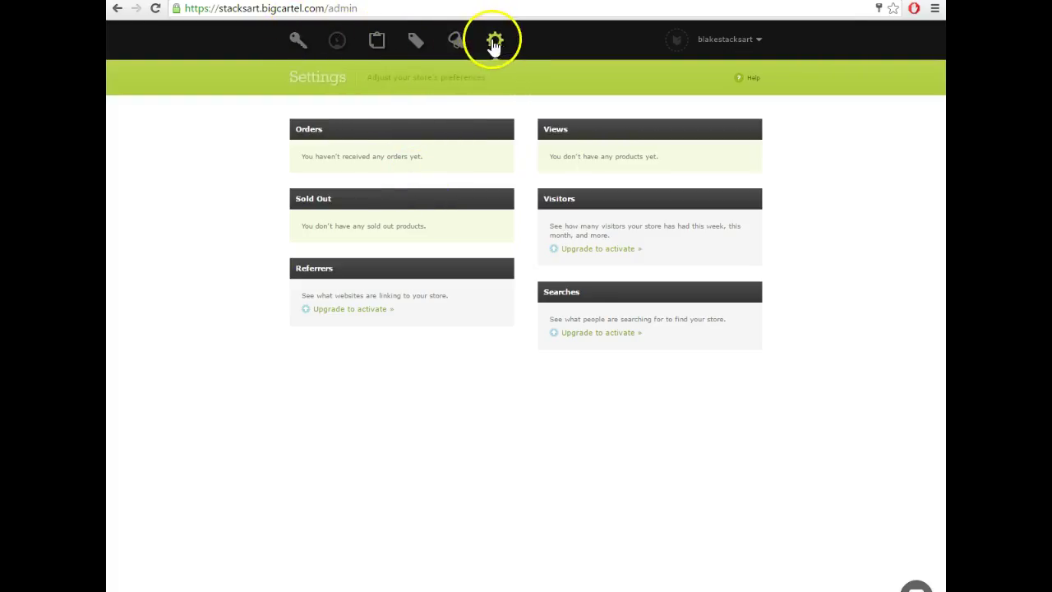
{"action": "left_click", "coordinate": [195, 200]}
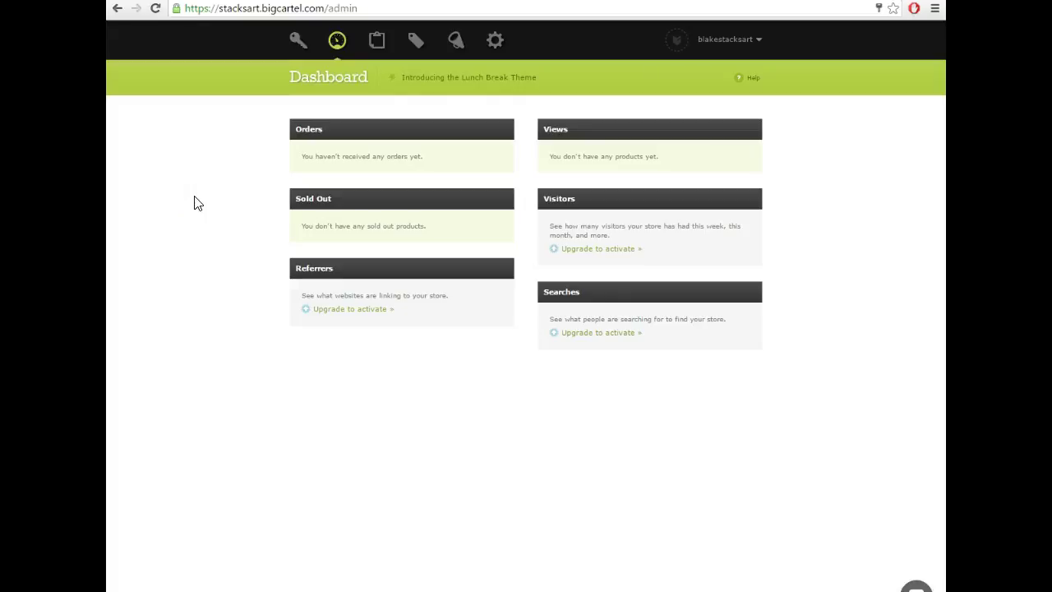
{"action": "left_click", "coordinate": [265, 126]}
{"action": "left_click", "coordinate": [377, 40]}
{"action": "left_click", "coordinate": [482, 9]}
{"action": "type", "text": "stac"}
{"action": "key", "text": "Return"}
{"action": "left_click", "coordinate": [551, 242]}
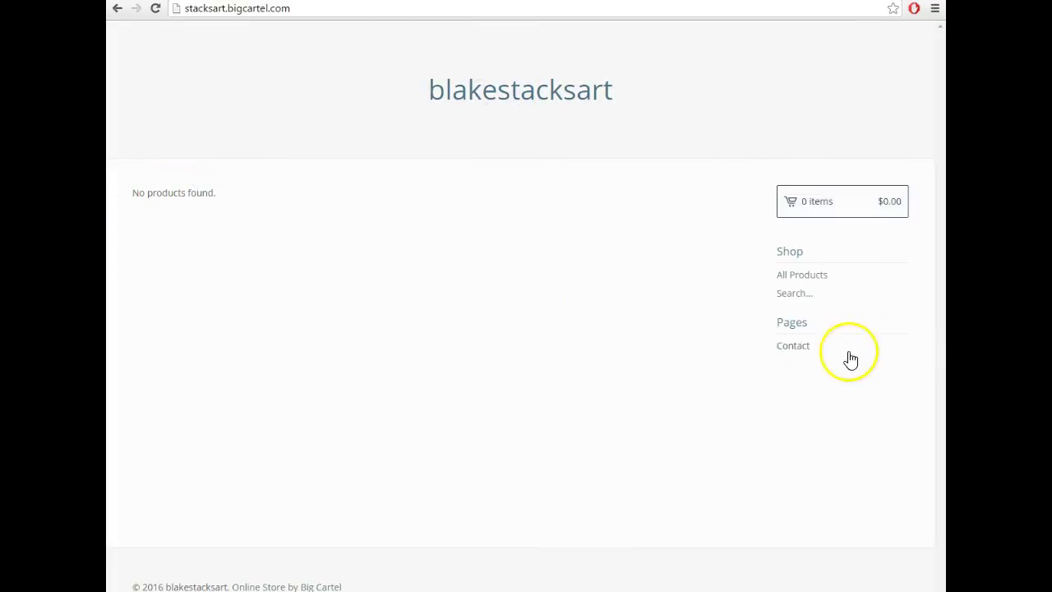
{"action": "left_click", "coordinate": [795, 347]}
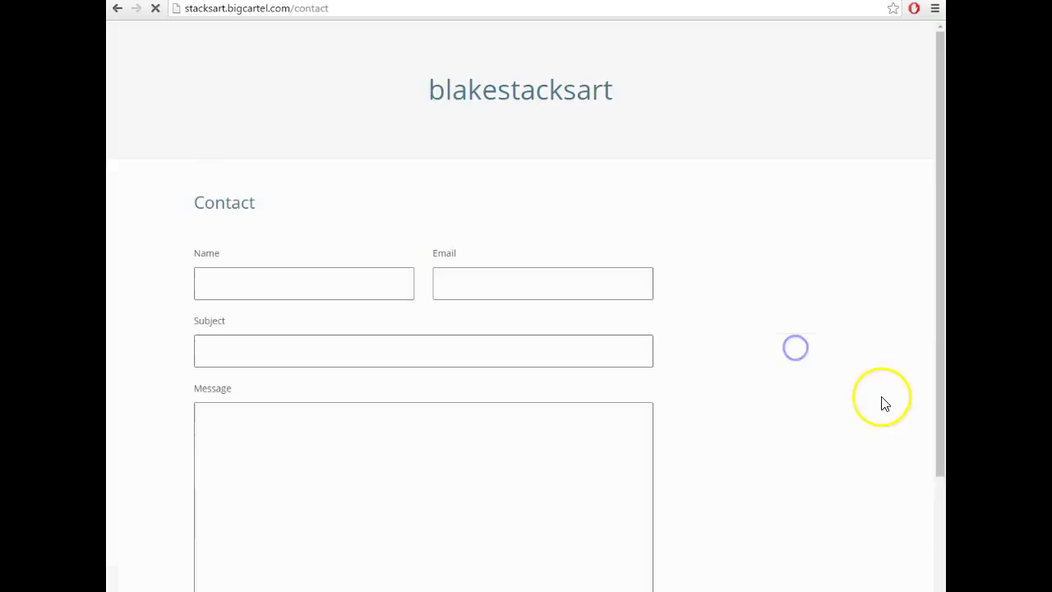
{"action": "left_click", "coordinate": [115, 9]}
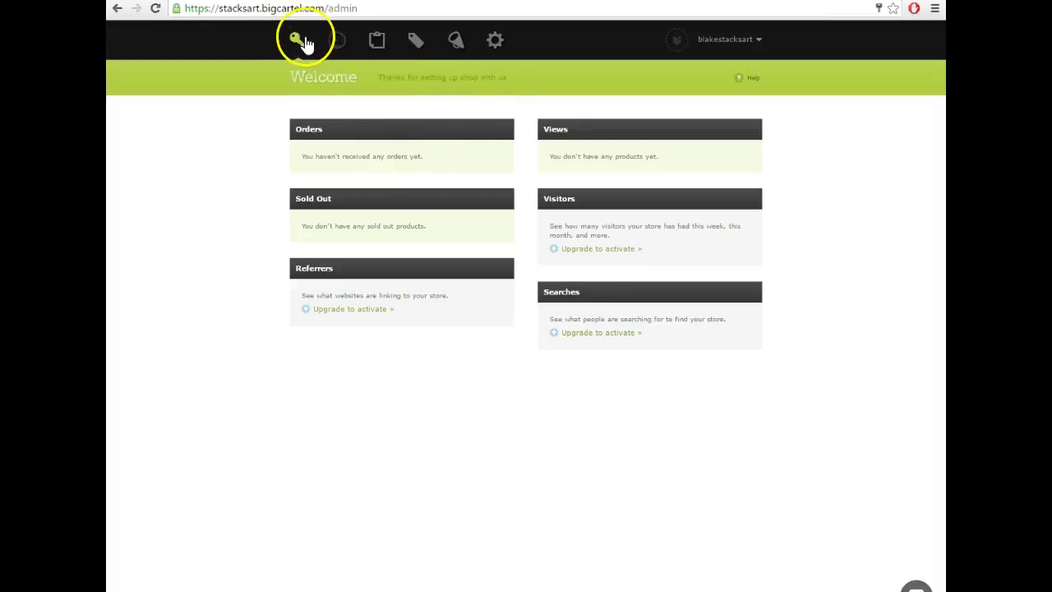
Step: Enter a new product 'Denial of Self Art Print' with a description, price 20.00 and Canada shipping
{"action": "left_click", "coordinate": [411, 38]}
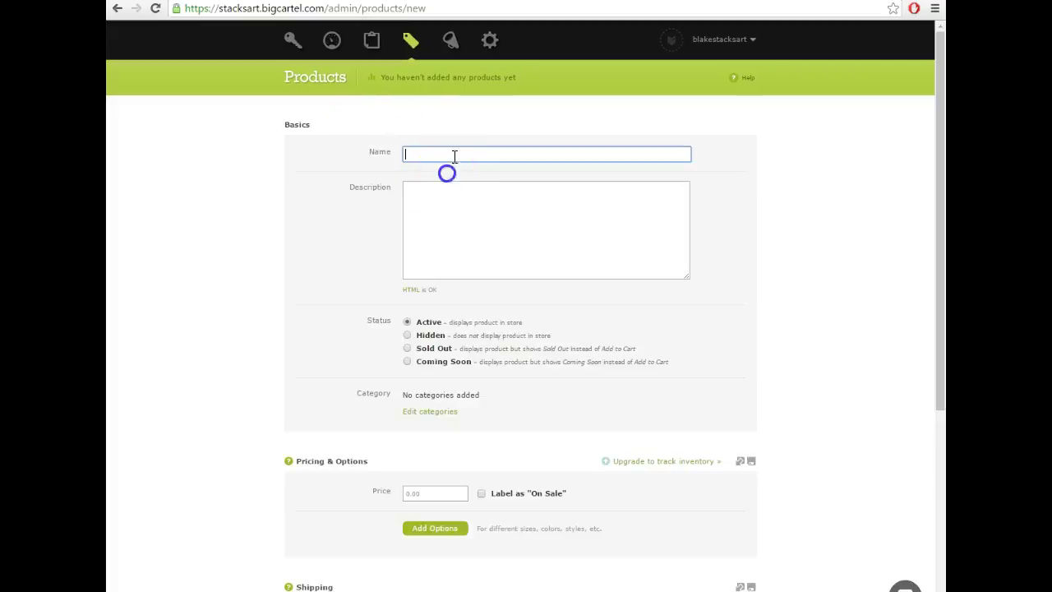
{"action": "left_click", "coordinate": [457, 154]}
{"action": "type", "text": "Denial of Self Art Print"}
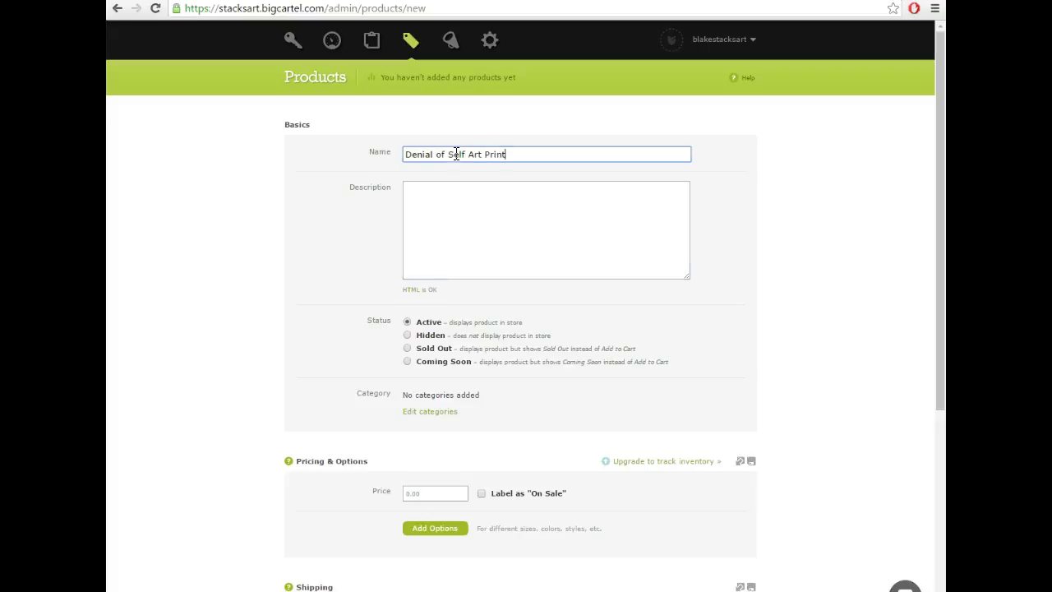
{"action": "key", "text": "Tab"}
{"action": "type", "text": "This is an 11 x 17 inch art print on  durable paper."}
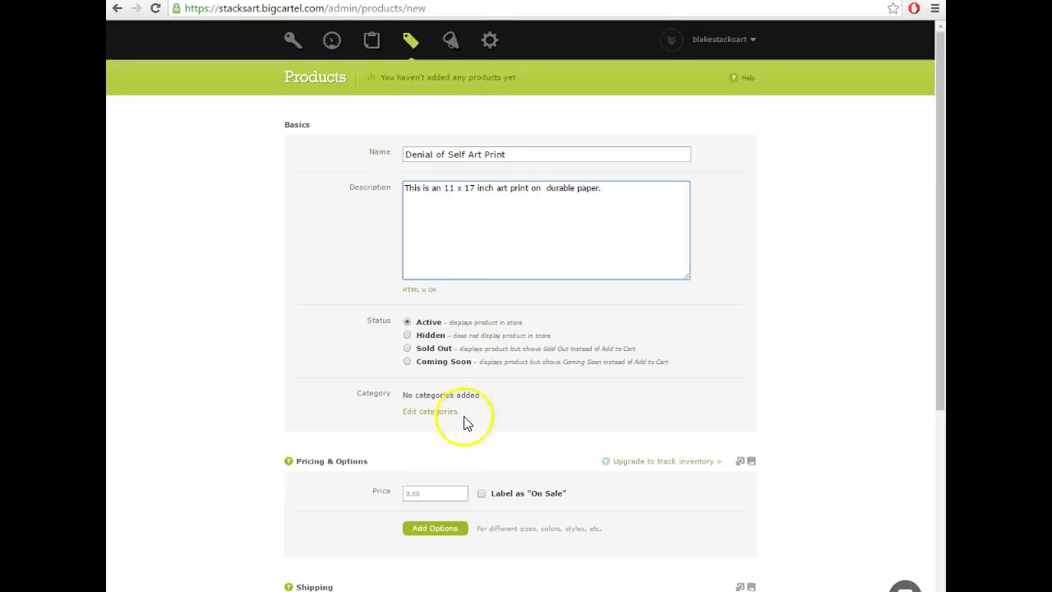
{"action": "scroll", "coordinate": [439, 312], "scroll_direction": "down", "scroll_amount": 3}
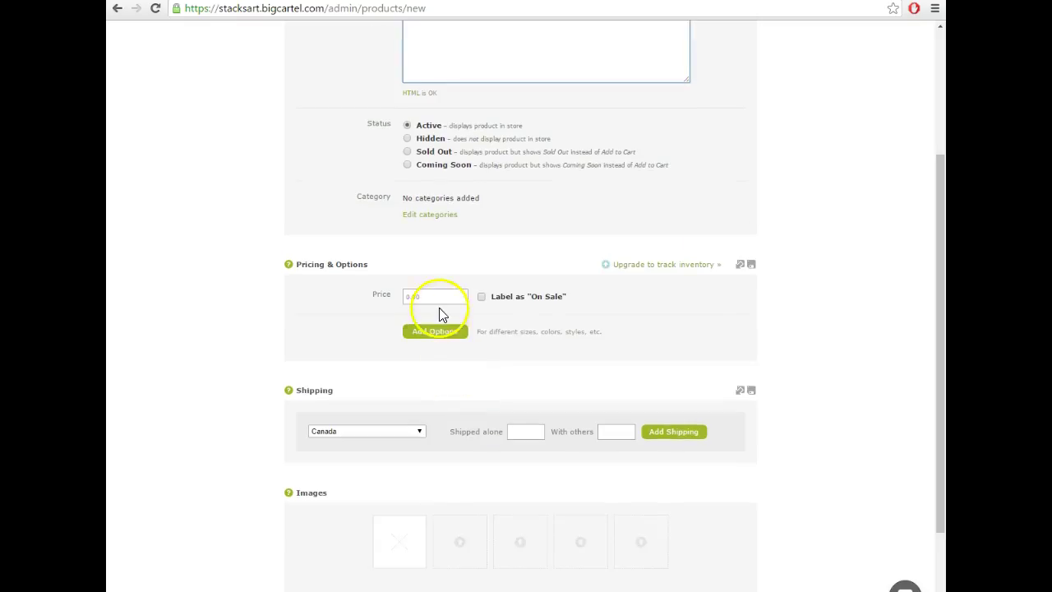
{"action": "left_click", "coordinate": [432, 297]}
{"action": "type", "text": "20"}
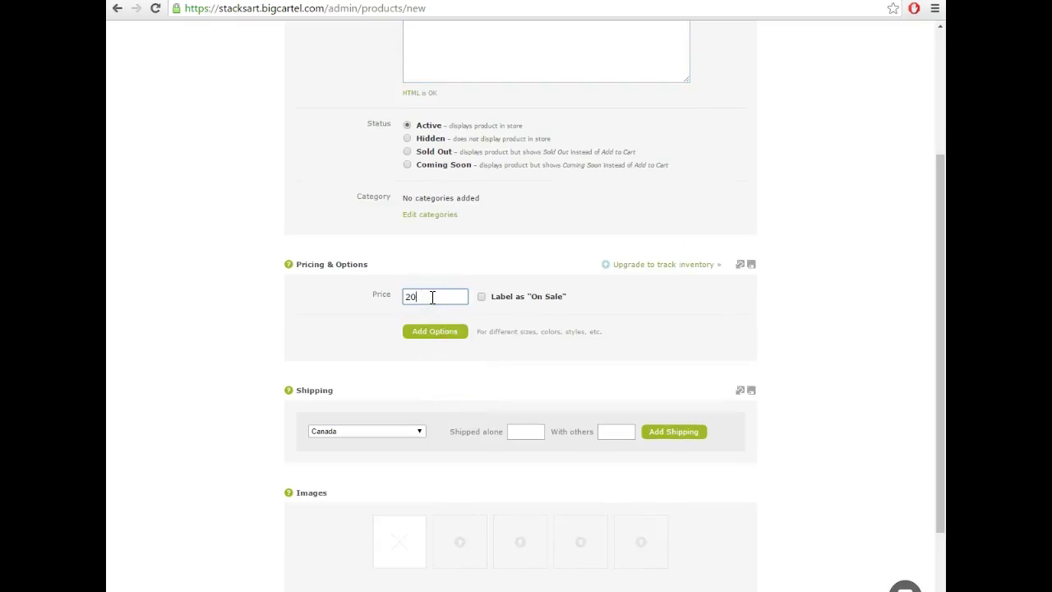
{"action": "left_click", "coordinate": [482, 296]}
{"action": "scroll", "coordinate": [509, 304], "scroll_direction": "down", "scroll_amount": 2}
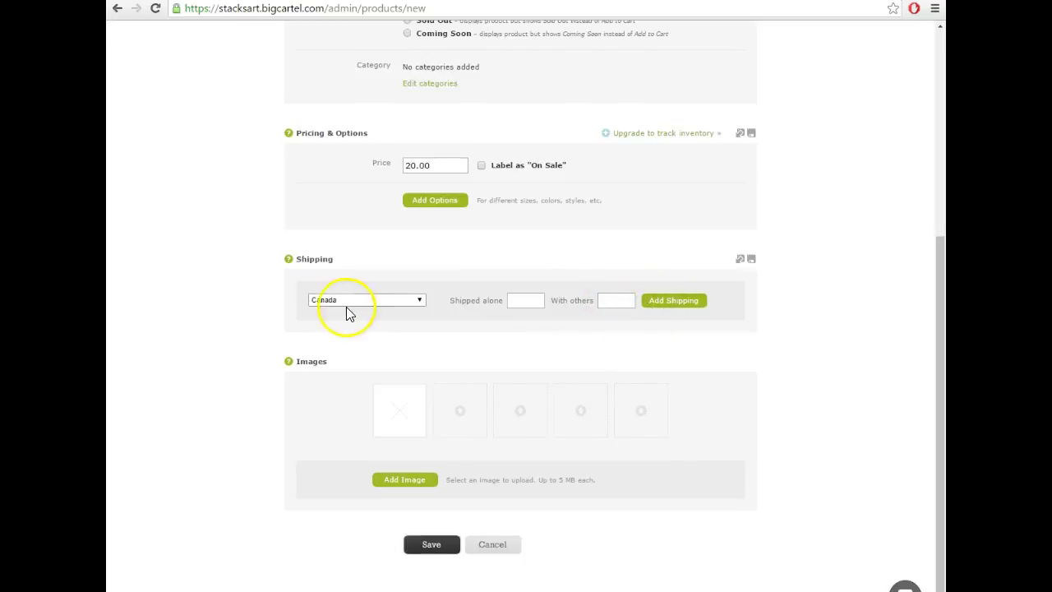
{"action": "left_click", "coordinate": [405, 303]}
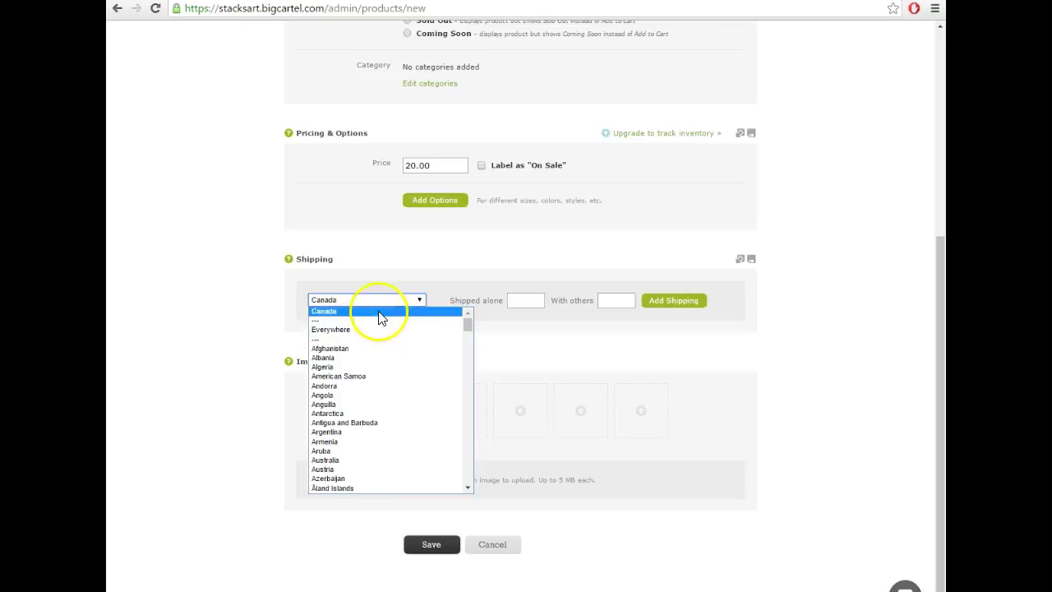
{"action": "left_click", "coordinate": [379, 310]}
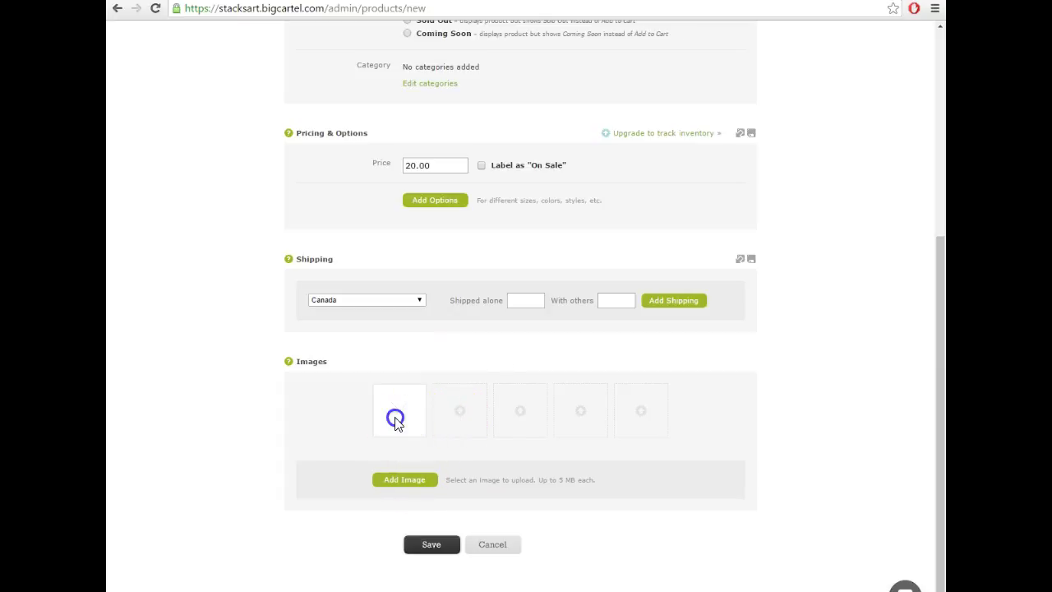
Step: Upload blake-art.jpg from Downloads as the product image
{"action": "left_click", "coordinate": [413, 481]}
{"action": "left_click_drag", "start_coordinate": [635, 234], "coordinate": [639, 243]}
{"action": "scroll", "coordinate": [533, 270], "scroll_direction": "down", "scroll_amount": 2}
{"action": "left_click", "coordinate": [536, 281]}
{"action": "key", "text": "Right"}
{"action": "key", "text": "Right"}
{"action": "scroll", "coordinate": [549, 321], "scroll_direction": "down", "scroll_amount": 3}
{"action": "scroll", "coordinate": [549, 311], "scroll_direction": "up", "scroll_amount": 1}
{"action": "scroll", "coordinate": [567, 300], "scroll_direction": "up", "scroll_amount": 2}
{"action": "scroll", "coordinate": [567, 296], "scroll_direction": "down", "scroll_amount": 2}
{"action": "scroll", "coordinate": [542, 283], "scroll_direction": "up", "scroll_amount": 1}
{"action": "double_click", "coordinate": [518, 259]}
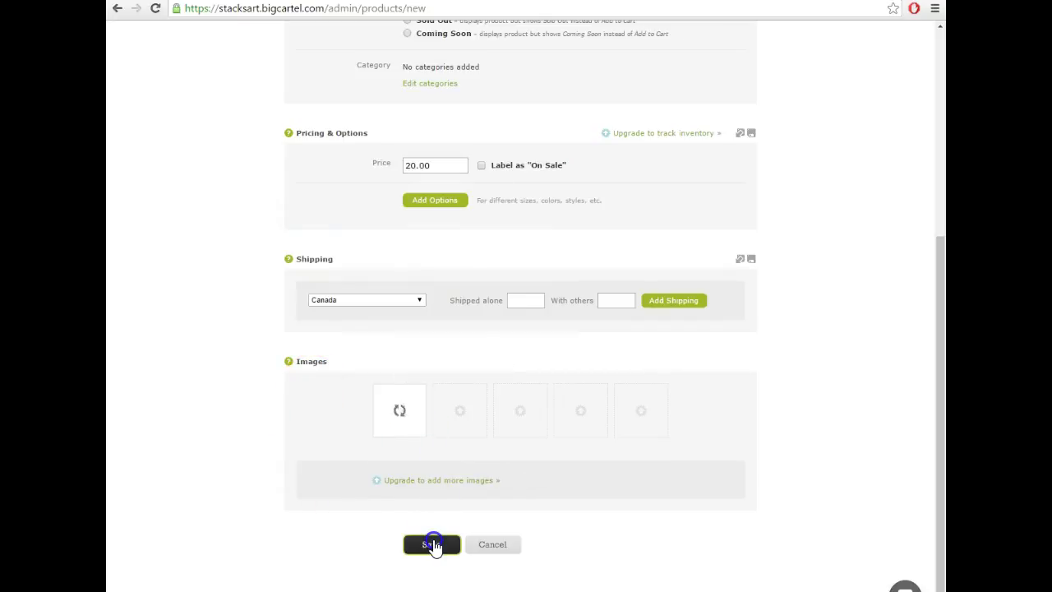
{"action": "scroll", "coordinate": [173, 448], "scroll_direction": "up", "scroll_amount": 5}
{"action": "scroll", "coordinate": [173, 448], "scroll_direction": "down", "scroll_amount": 1}
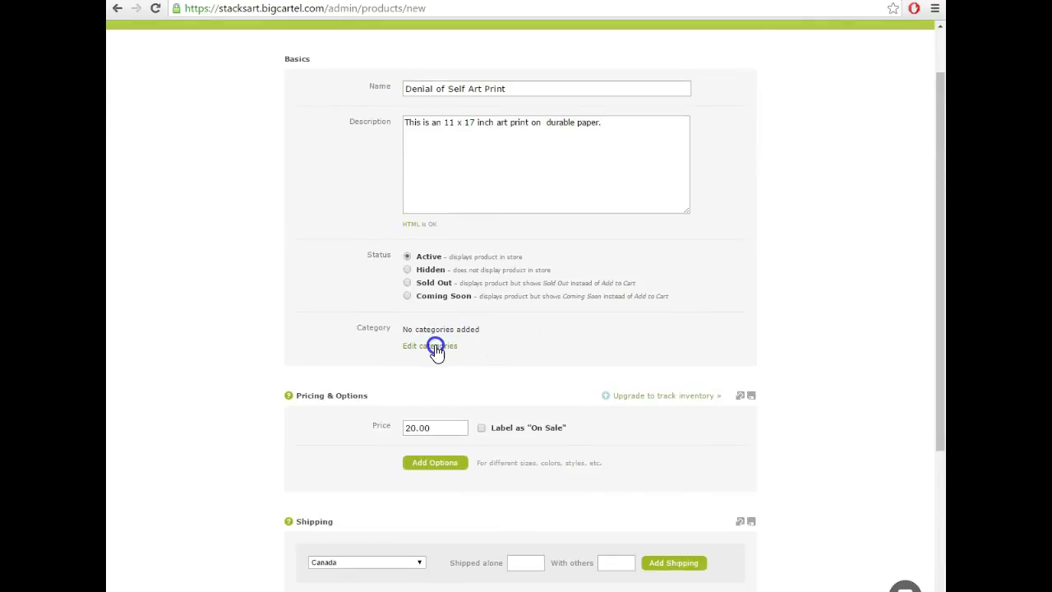
{"action": "scroll", "coordinate": [435, 350], "scroll_direction": "down", "scroll_amount": 4}
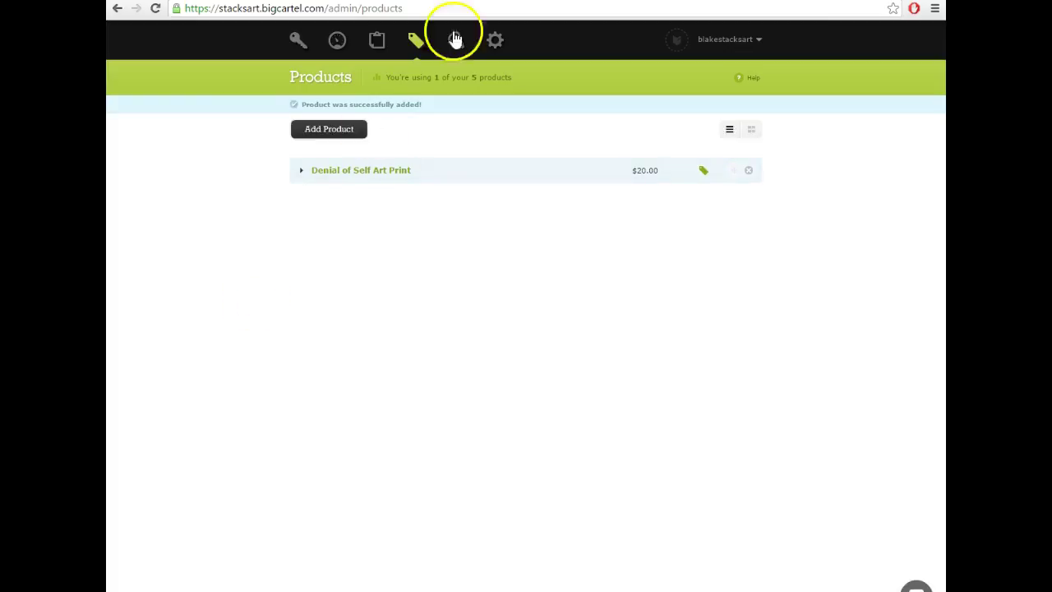
Step: Reload the public storefront and open the Denial of Self Art Print product page
{"action": "left_click", "coordinate": [455, 38]}
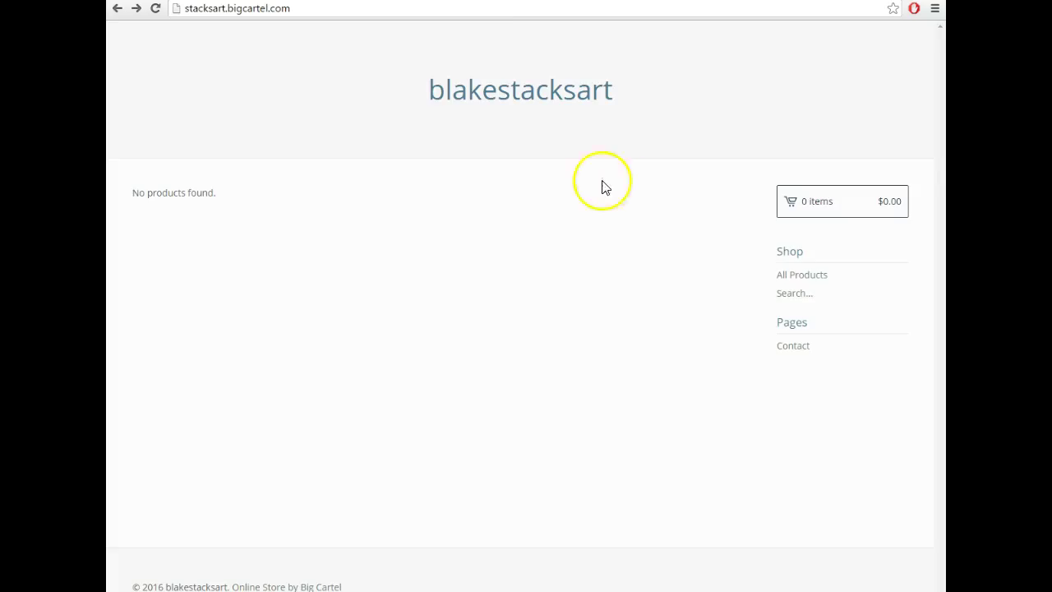
{"action": "right_click", "coordinate": [698, 188]}
{"action": "left_click", "coordinate": [731, 223]}
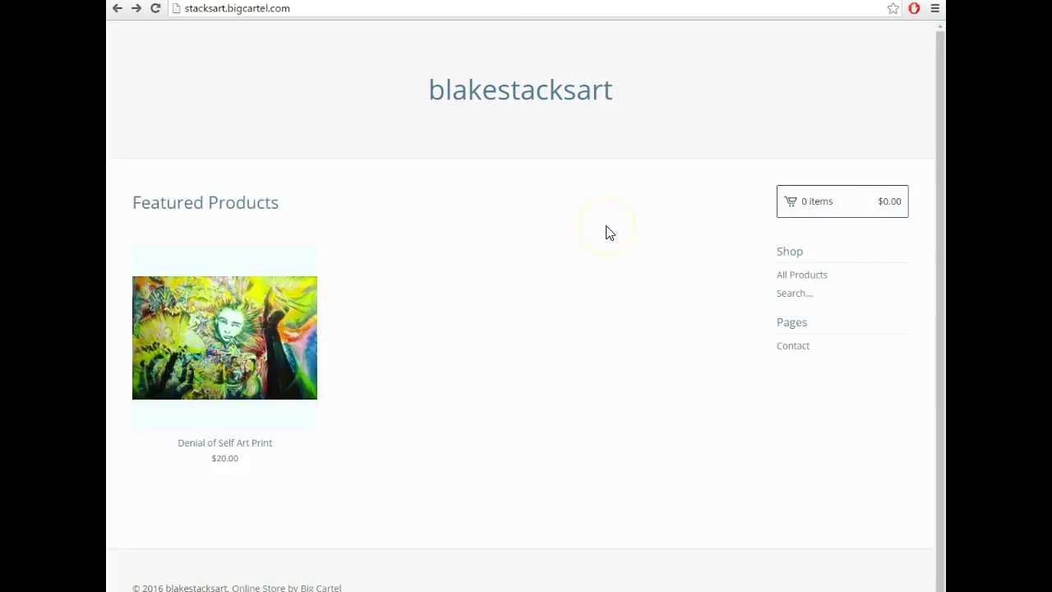
{"action": "left_click", "coordinate": [237, 346]}
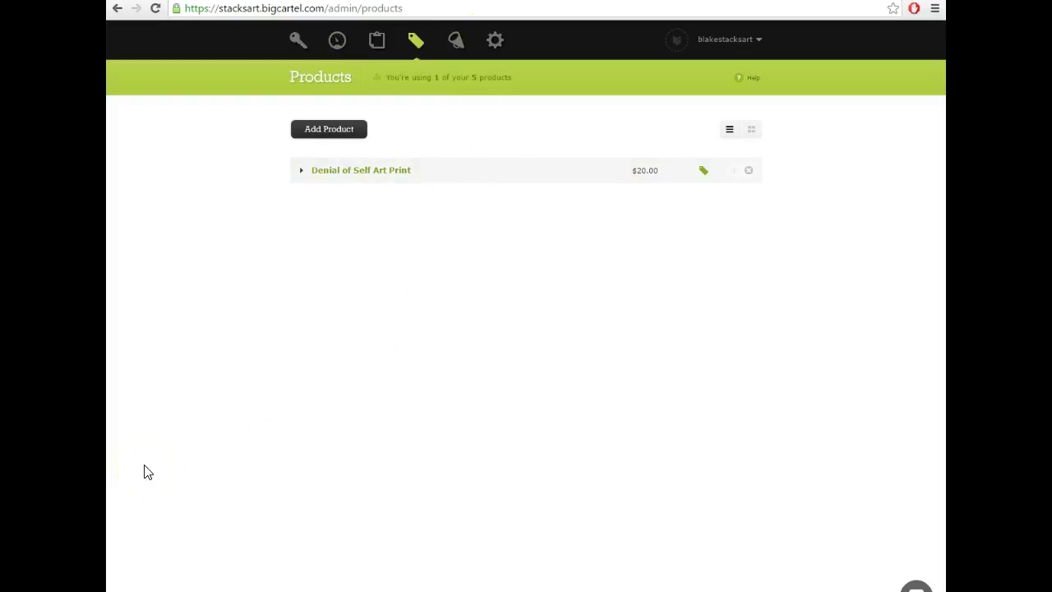
{"action": "left_click_drag", "start_coordinate": [144, 466], "coordinate": [129, 533]}
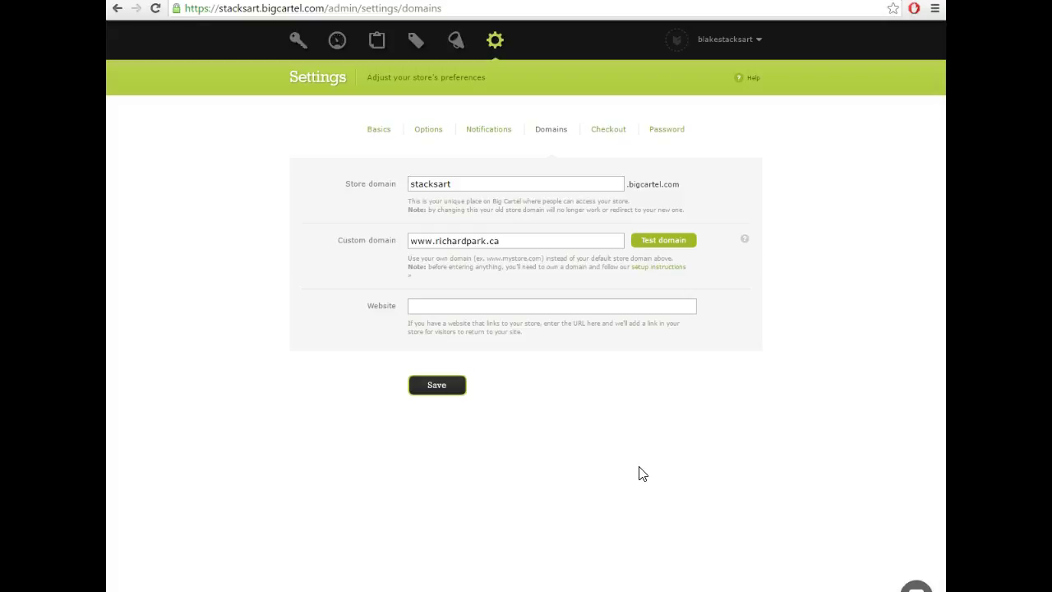
{"action": "left_click", "coordinate": [496, 43]}
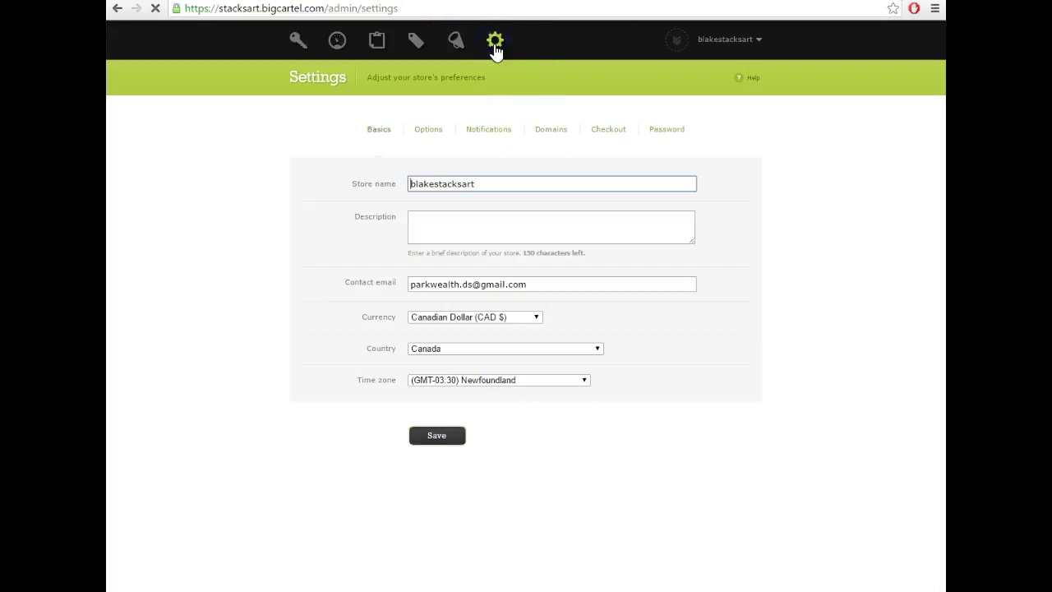
{"action": "left_click", "coordinate": [554, 133]}
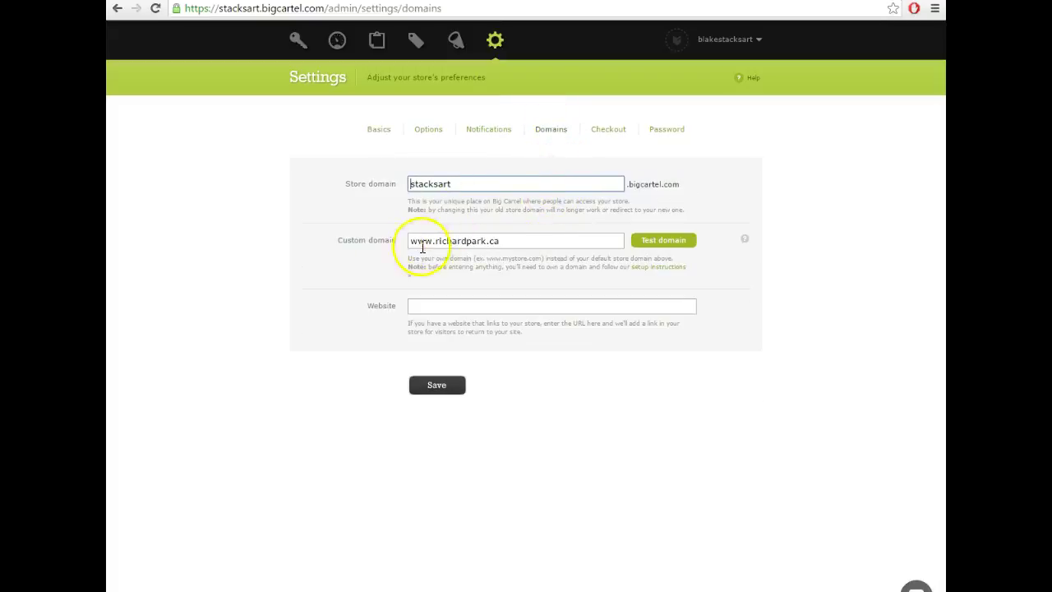
{"action": "left_click", "coordinate": [530, 241]}
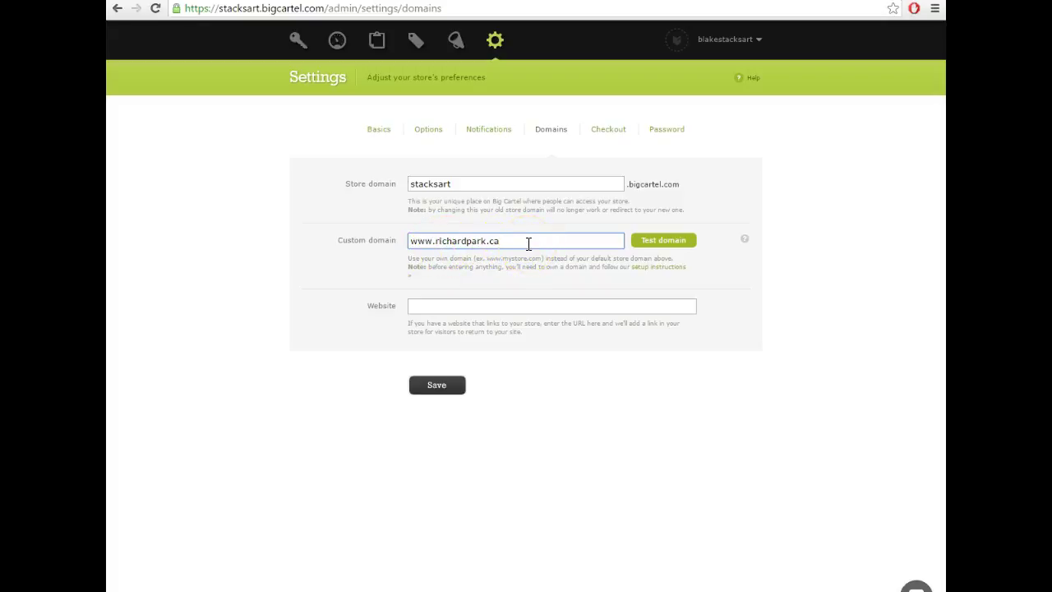
{"action": "left_click", "coordinate": [448, 384]}
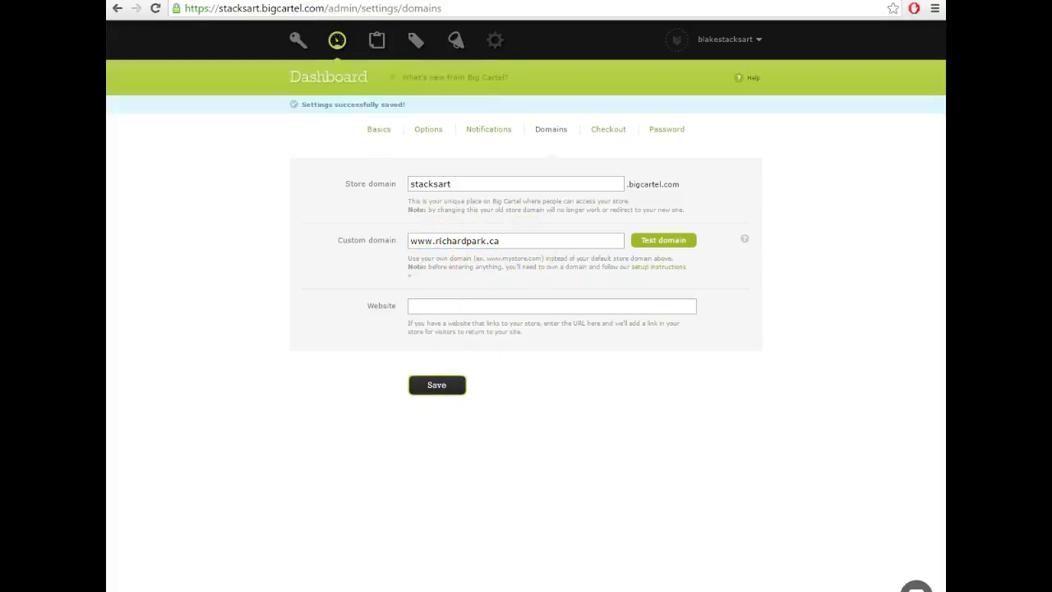
{"action": "left_click", "coordinate": [376, 39]}
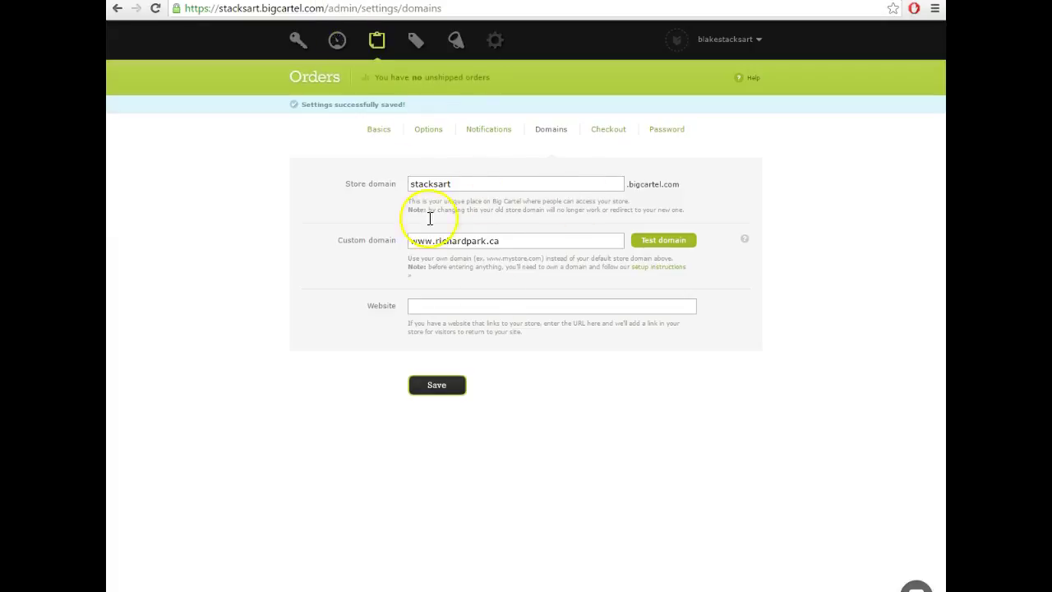
Step: Read the NameCheap section of Big Cartel's custom-domain setup instructions
{"action": "left_click", "coordinate": [660, 278]}
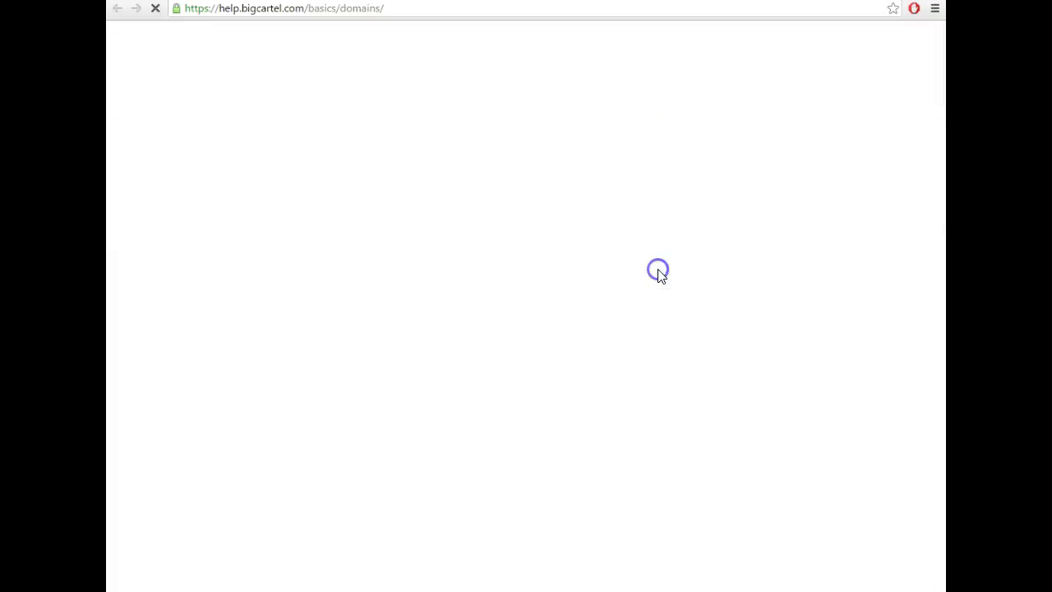
{"action": "scroll", "coordinate": [510, 369], "scroll_direction": "down", "scroll_amount": 7}
{"action": "scroll", "coordinate": [510, 369], "scroll_direction": "down", "scroll_amount": 3}
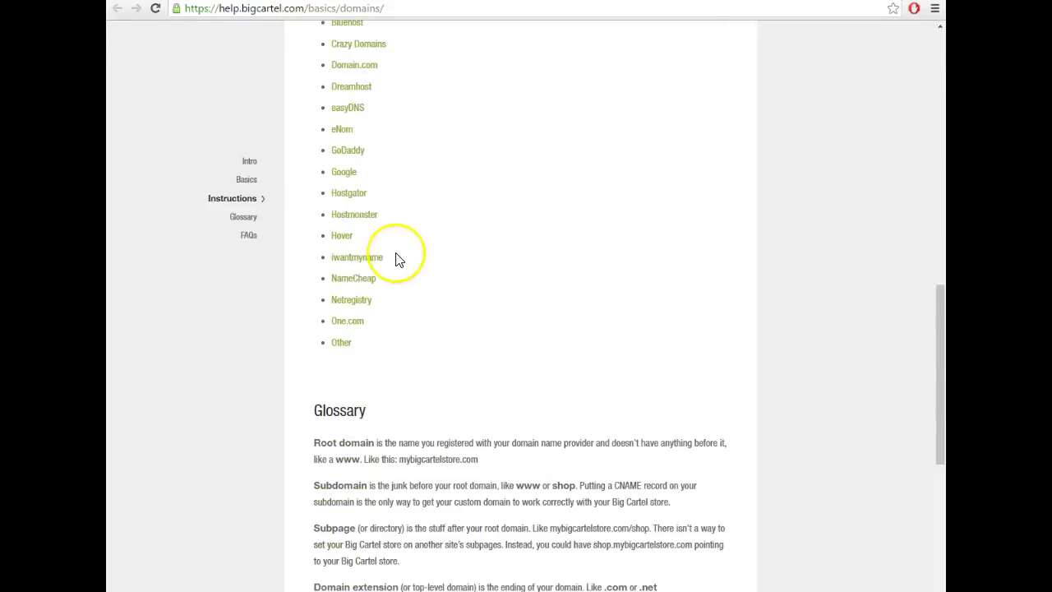
{"action": "left_click", "coordinate": [349, 278]}
{"action": "scroll", "coordinate": [493, 329], "scroll_direction": "down", "scroll_amount": 2}
{"action": "scroll", "coordinate": [494, 427], "scroll_direction": "down", "scroll_amount": 3}
{"action": "scroll", "coordinate": [501, 493], "scroll_direction": "down", "scroll_amount": 3}
{"action": "scroll", "coordinate": [477, 420], "scroll_direction": "up", "scroll_amount": 7}
{"action": "scroll", "coordinate": [456, 329], "scroll_direction": "down", "scroll_amount": 2}
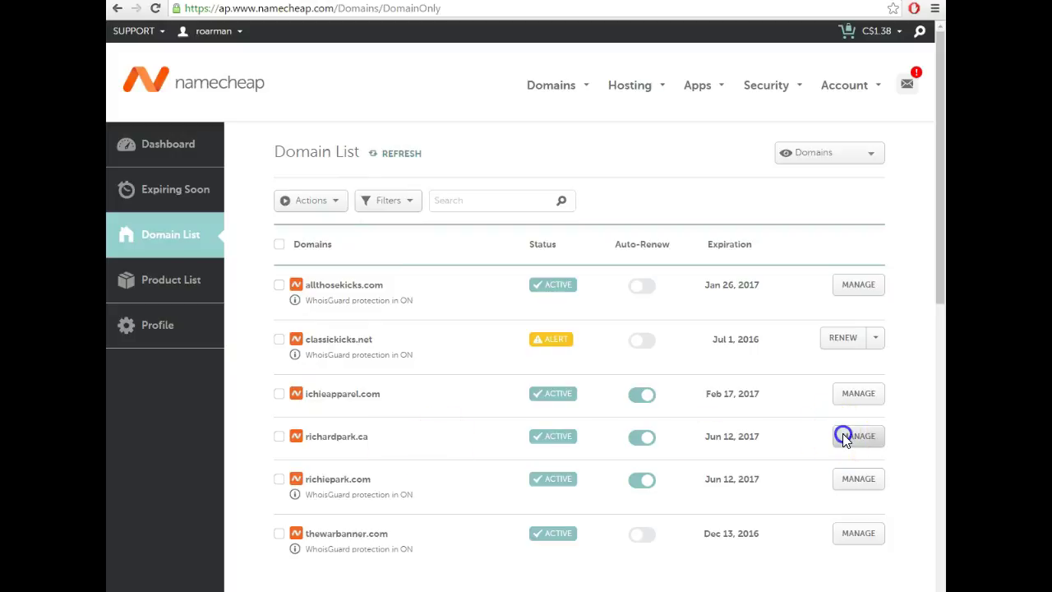
Step: In richardpark.ca's Advanced DNS, set the www CNAME to stacksart.bigcartel.com and save it
{"action": "left_click", "coordinate": [855, 435]}
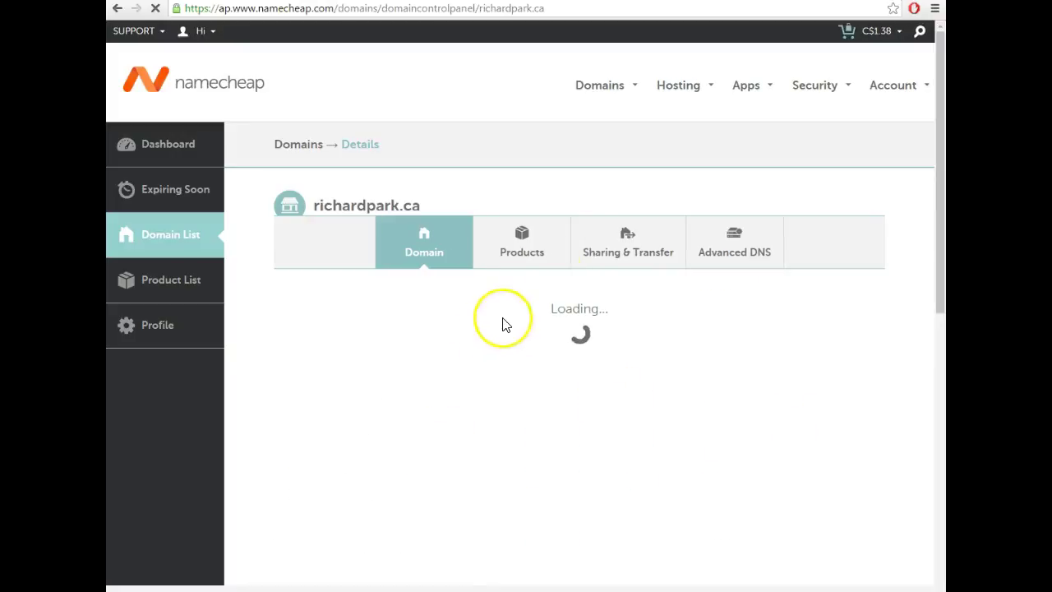
{"action": "scroll", "coordinate": [748, 151], "scroll_direction": "down", "scroll_amount": 1}
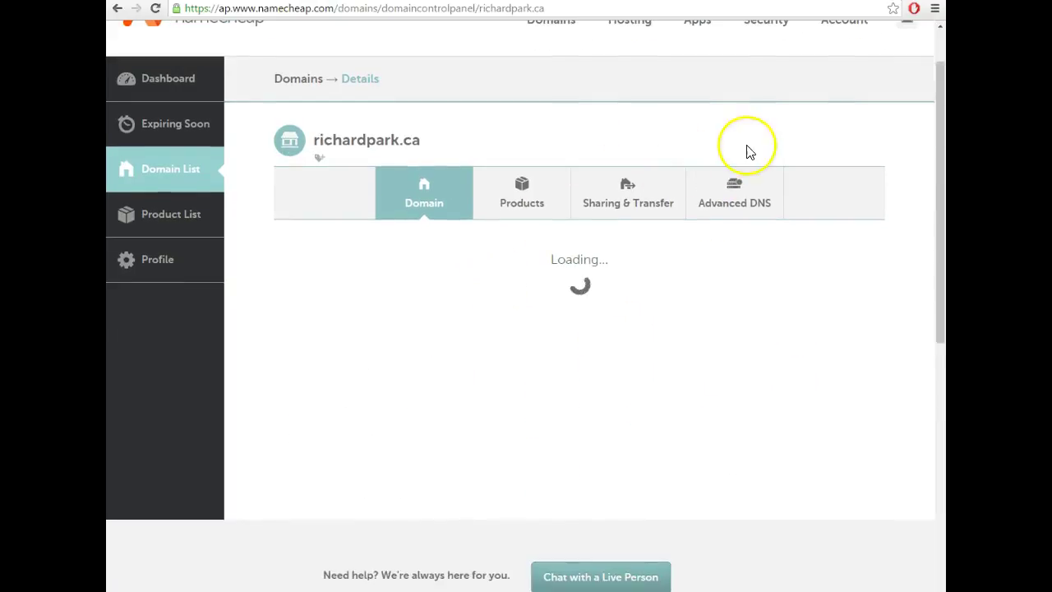
{"action": "left_click", "coordinate": [732, 191]}
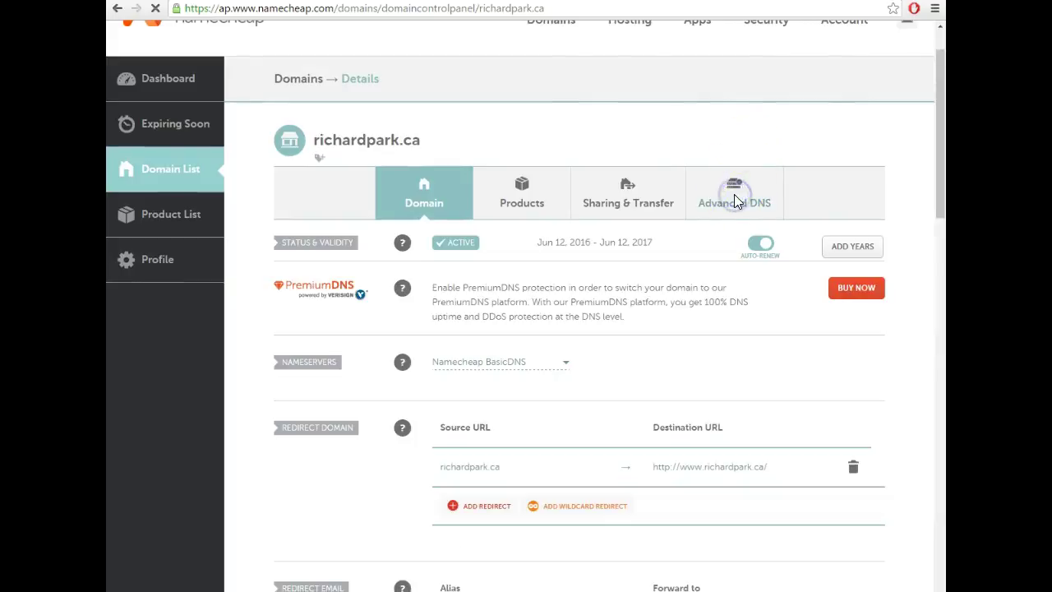
{"action": "scroll", "coordinate": [512, 299], "scroll_direction": "down", "scroll_amount": 4}
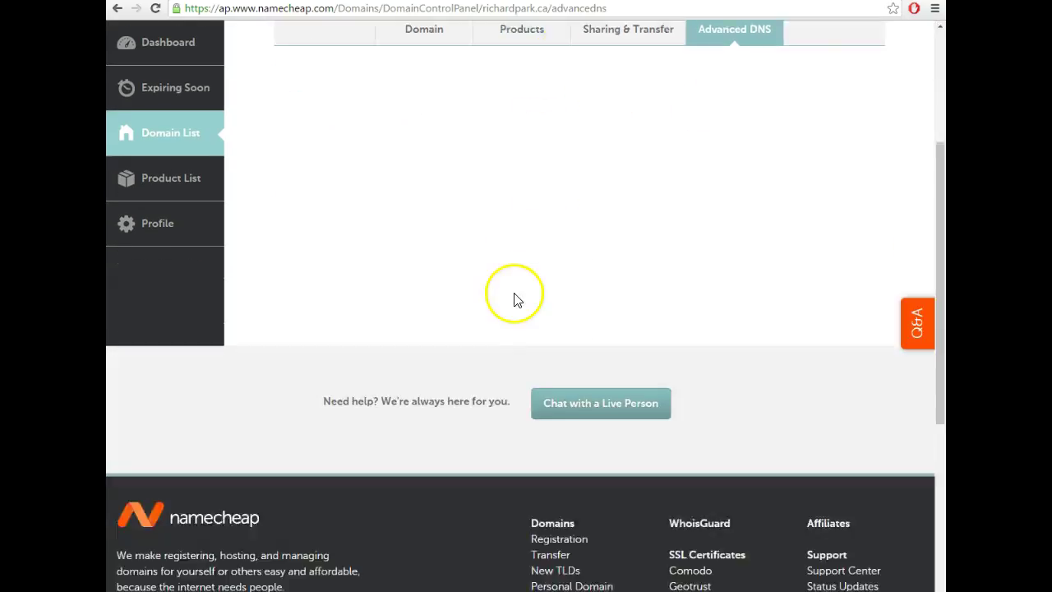
{"action": "scroll", "coordinate": [493, 277], "scroll_direction": "up", "scroll_amount": 2}
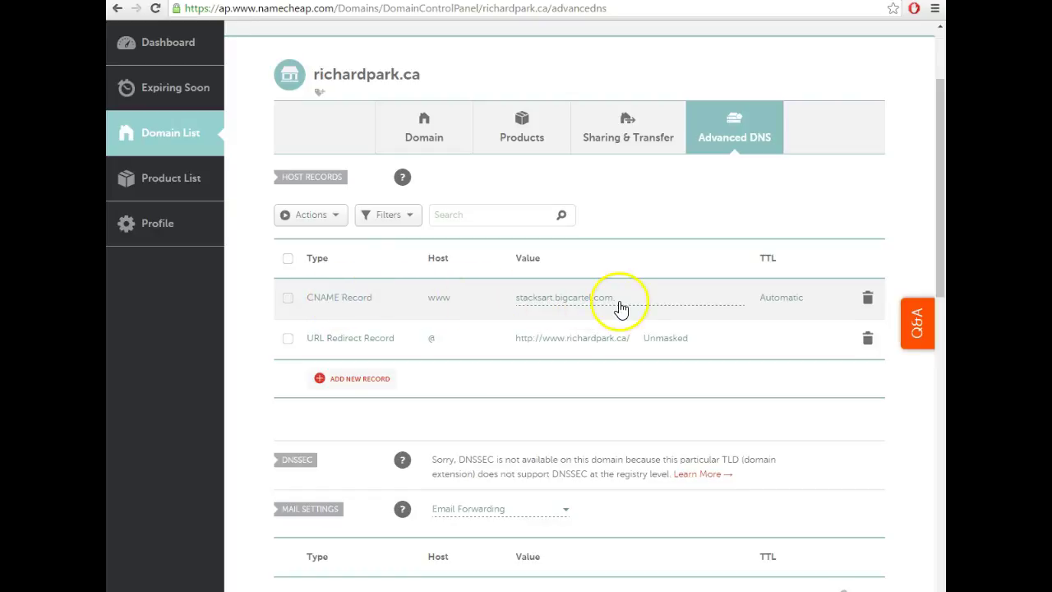
{"action": "left_click", "coordinate": [583, 303]}
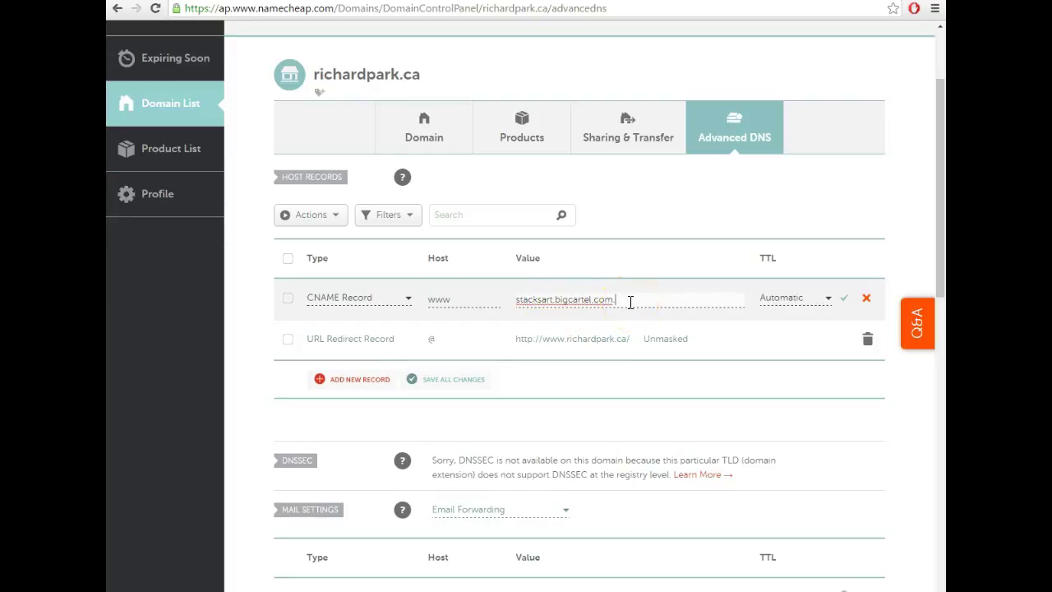
{"action": "key", "text": "BackSpace"}
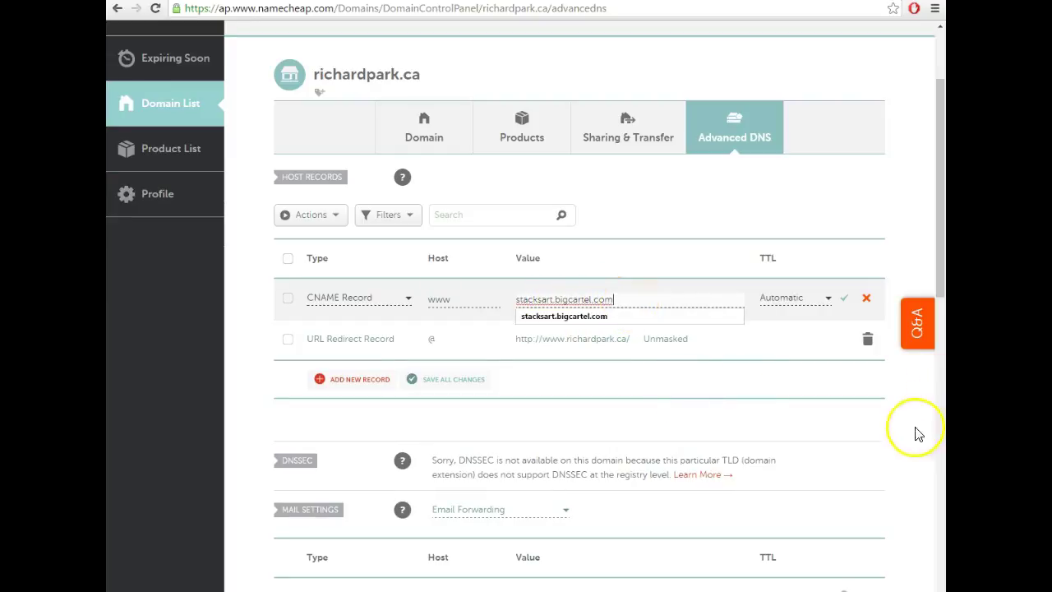
{"action": "left_click", "coordinate": [916, 428]}
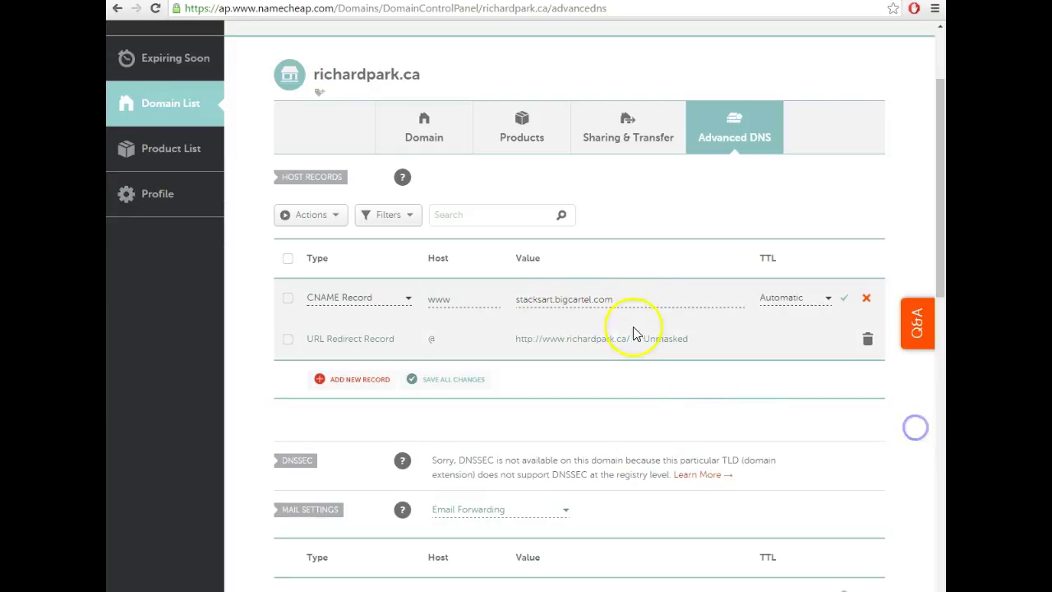
{"action": "left_click", "coordinate": [842, 300]}
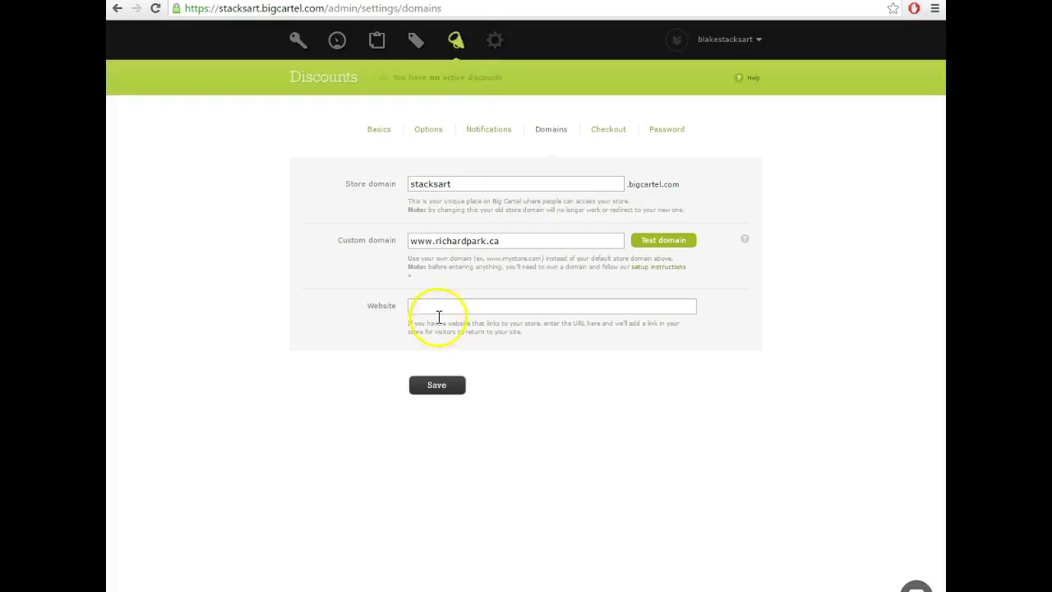
{"action": "left_click", "coordinate": [435, 384]}
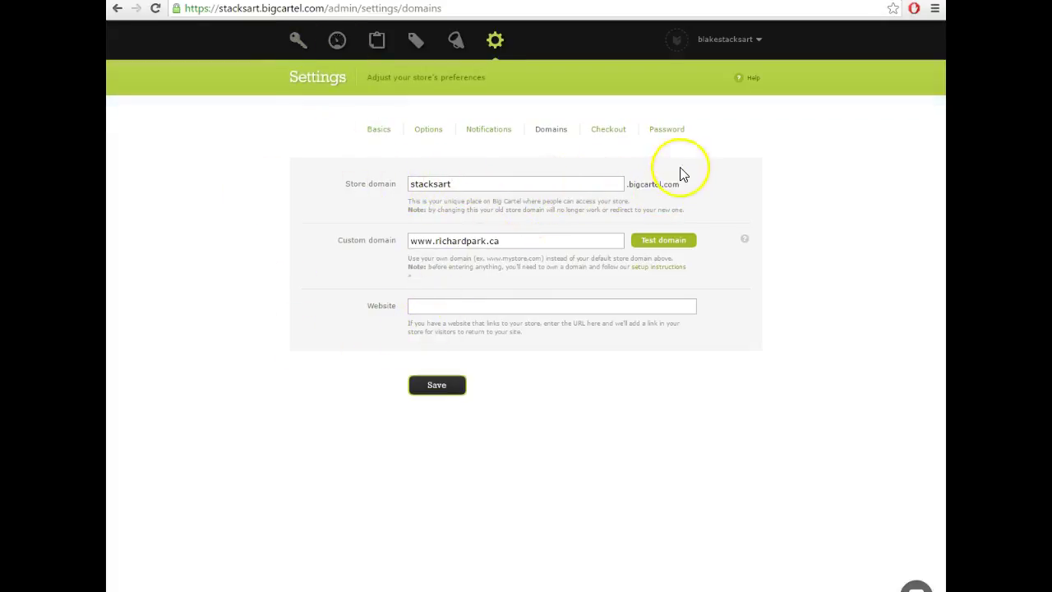
{"action": "left_click", "coordinate": [493, 2]}
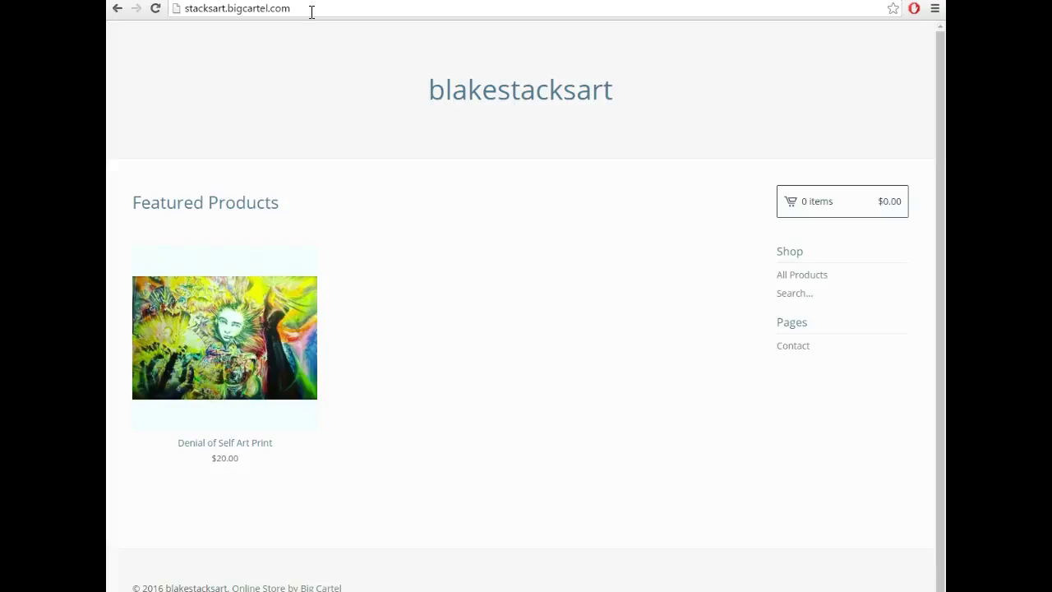
{"action": "left_click", "coordinate": [312, 11]}
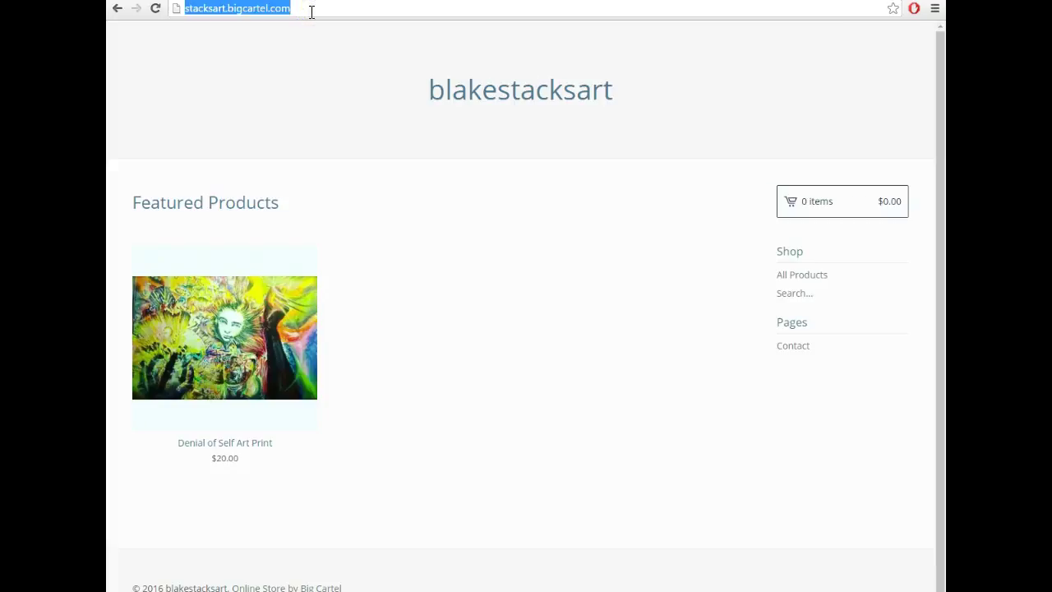
{"action": "type", "text": "richardpark.c"}
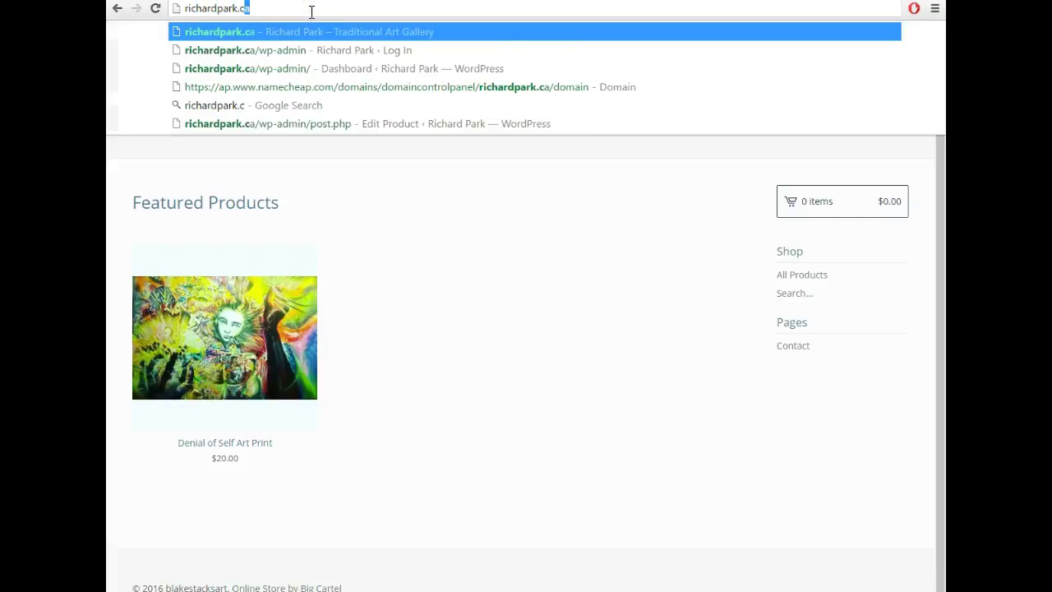
{"action": "key", "text": "ctrl+a"}
{"action": "key", "text": "BackSpace"}
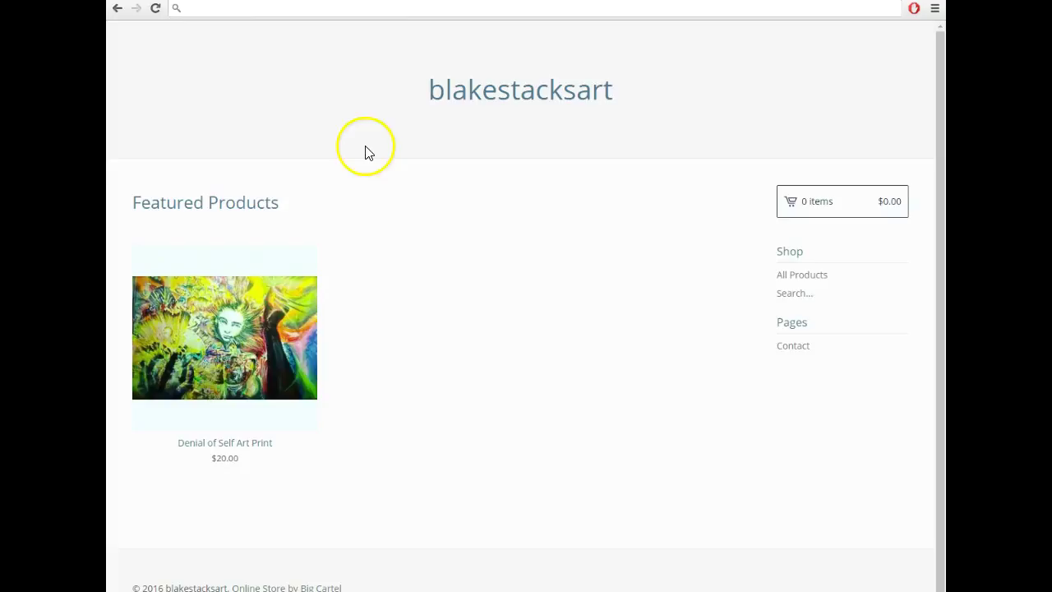
{"action": "type", "text": "blakestacks.big"}
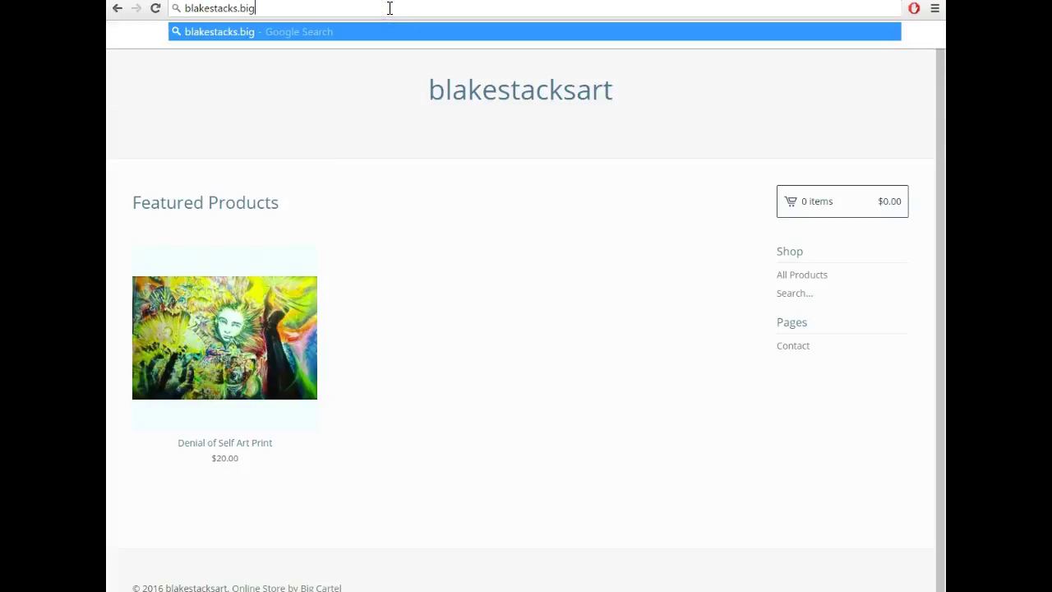
{"action": "type", "text": "cartel.com"}
{"action": "key", "text": "Return"}
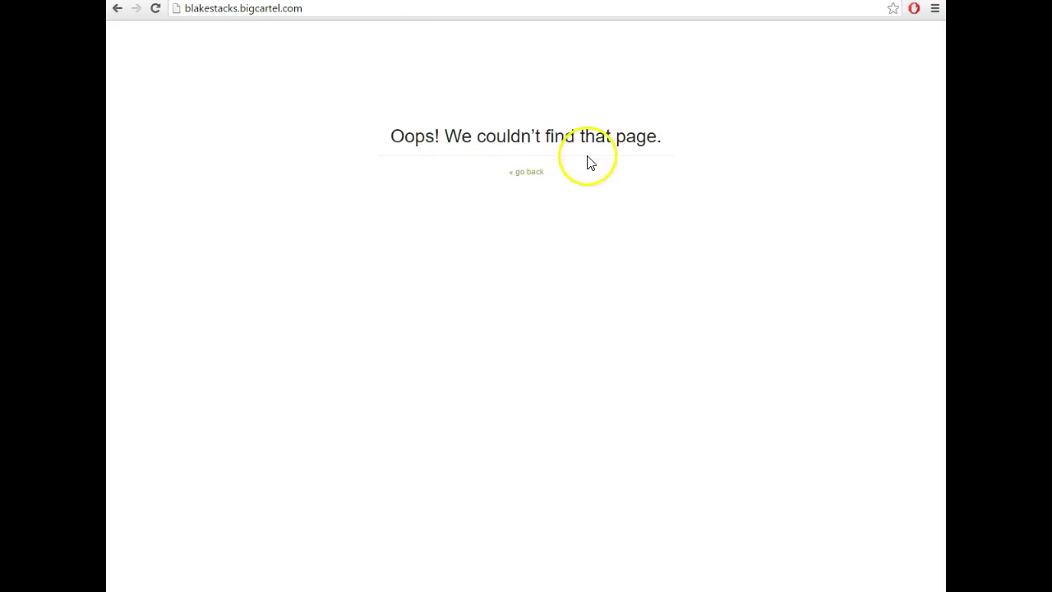
{"action": "left_click", "coordinate": [199, 9]}
{"action": "left_click", "coordinate": [240, 9]}
{"action": "key", "text": "shift+Home"}
{"action": "type", "text": "stacksart."}
{"action": "key", "text": "Return"}
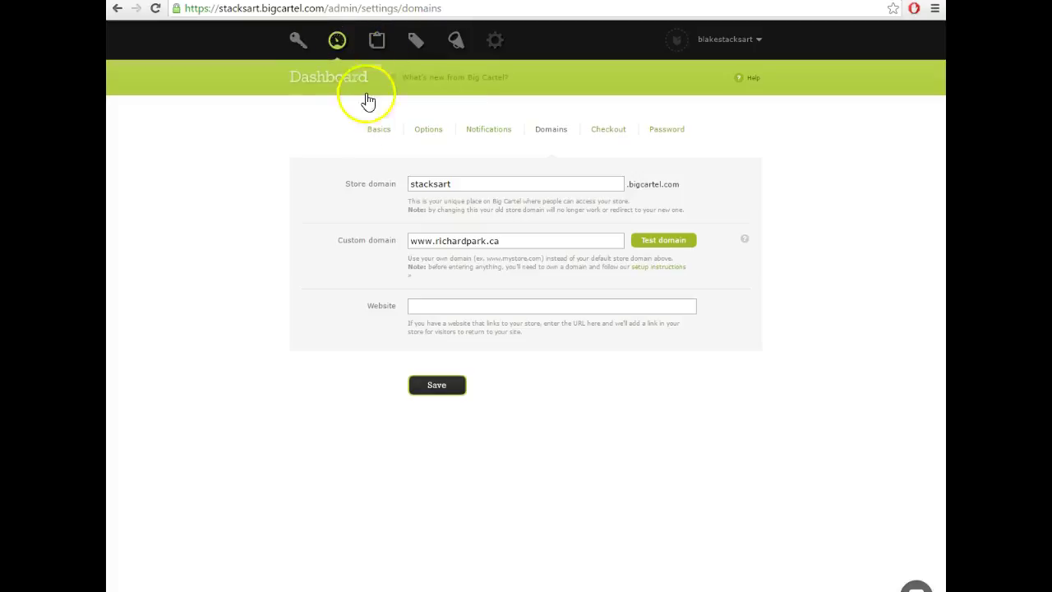
Step: Replace store name blakestacksart with 'Stacks Art', add description 'The best art in the world!', and save
{"action": "left_click", "coordinate": [368, 129]}
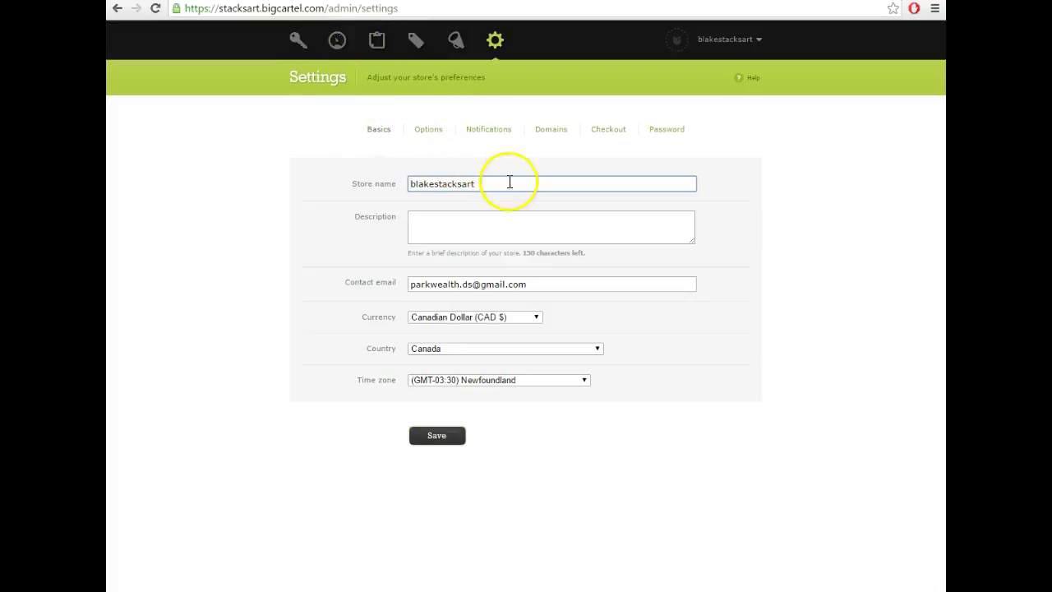
{"action": "double_click", "coordinate": [509, 182]}
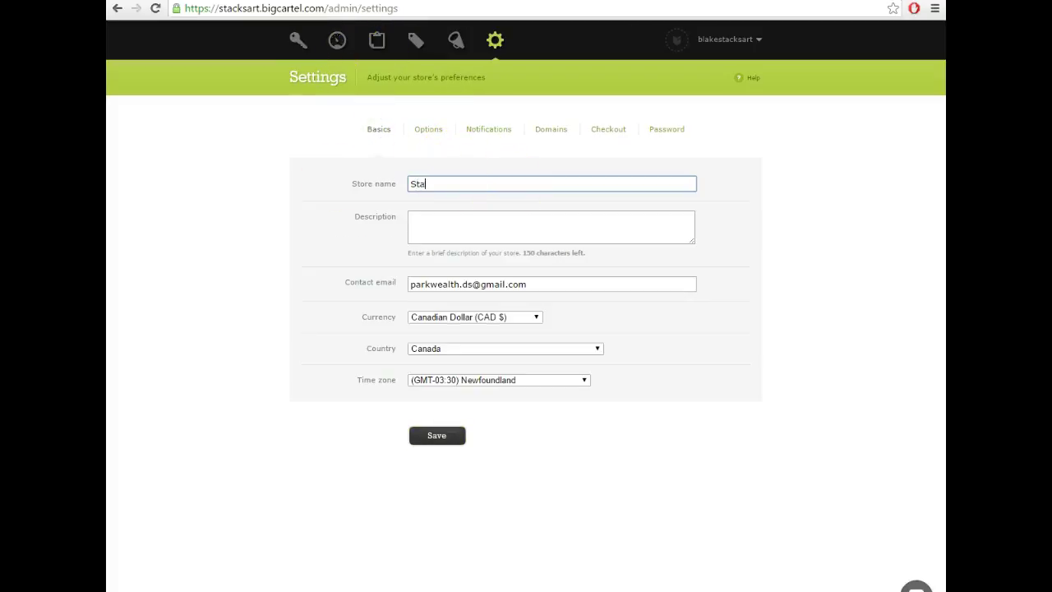
{"action": "left_click", "coordinate": [477, 237]}
{"action": "type", "text": "The best art in the world!"}
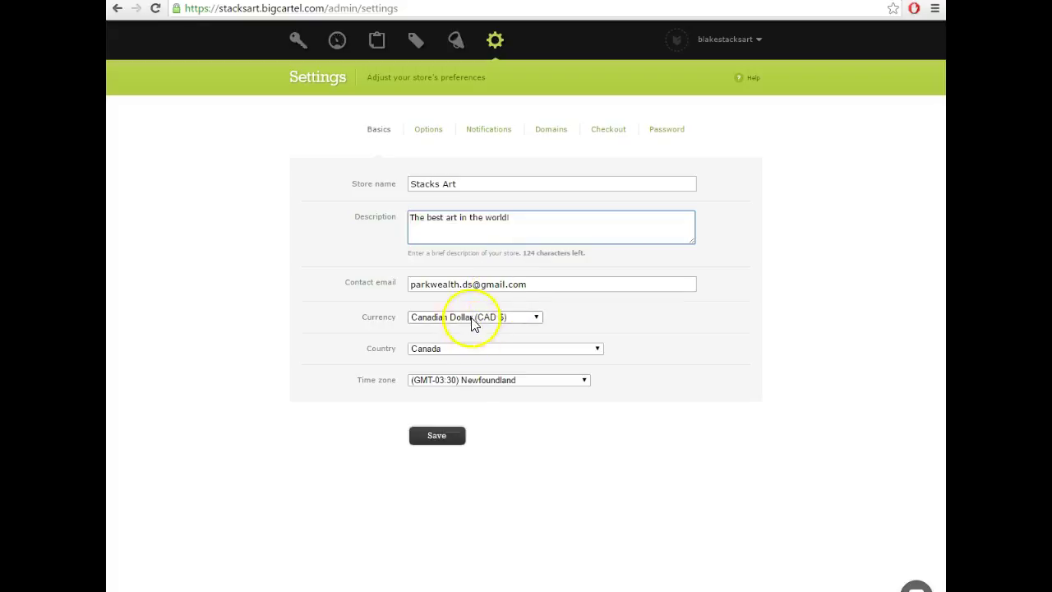
{"action": "left_click", "coordinate": [442, 442]}
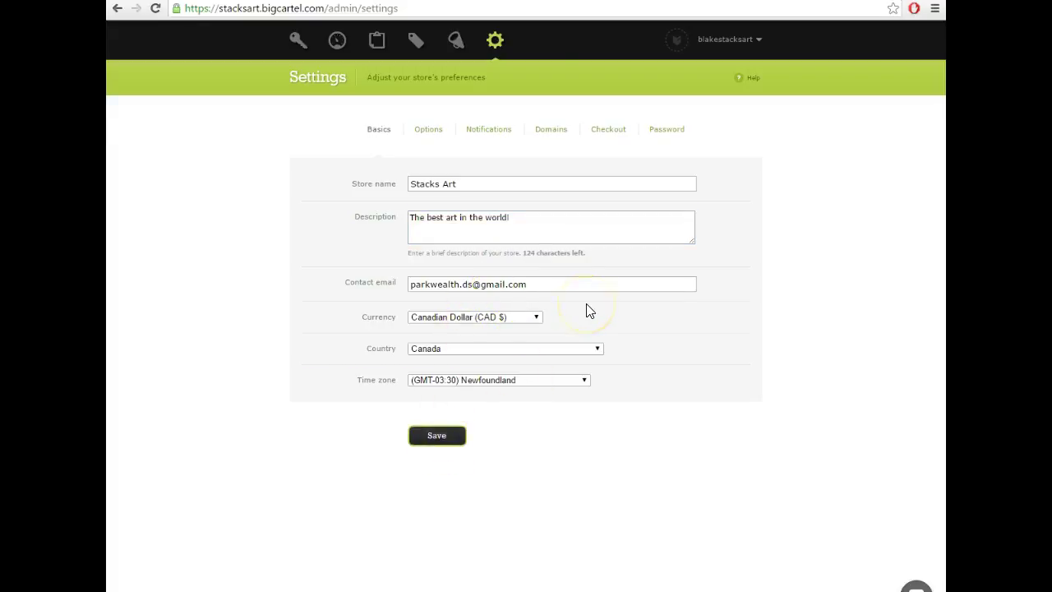
Step: Scroll through the Welcome page's Get started checklist, then return to the storefront tab
{"action": "left_click", "coordinate": [301, 39]}
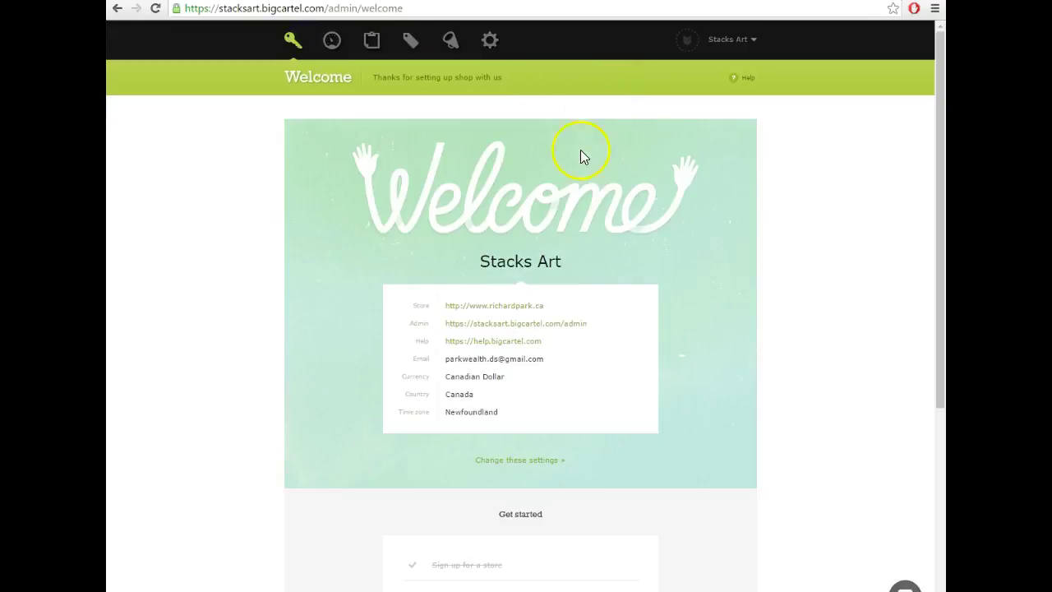
{"action": "scroll", "coordinate": [630, 384], "scroll_direction": "down", "scroll_amount": 3}
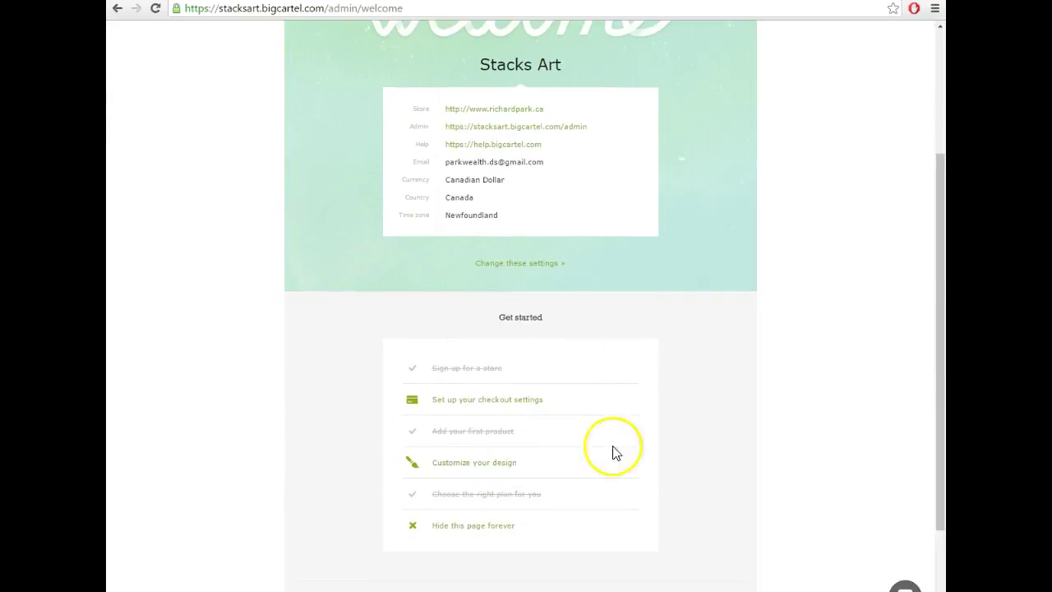
{"action": "scroll", "coordinate": [618, 356], "scroll_direction": "up", "scroll_amount": 3}
{"action": "scroll", "coordinate": [606, 277], "scroll_direction": "down", "scroll_amount": 3}
{"action": "scroll", "coordinate": [782, 235], "scroll_direction": "down", "scroll_amount": 2}
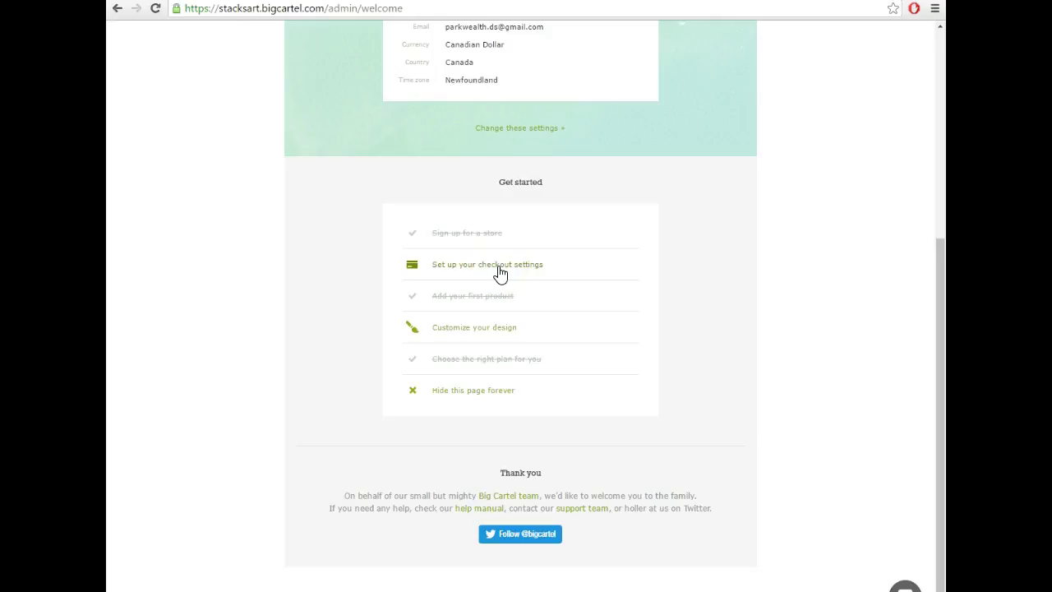
{"action": "left_click", "coordinate": [612, 60]}
Step: Add the $20 Denial of Self print to the stacksart cart and view the cart
{"action": "left_click", "coordinate": [697, 12]}
{"action": "type", "text": "sh"}
{"action": "key", "text": "BackSpace"}
{"action": "key", "text": "BackSpace"}
{"action": "key", "text": "BackSpace"}
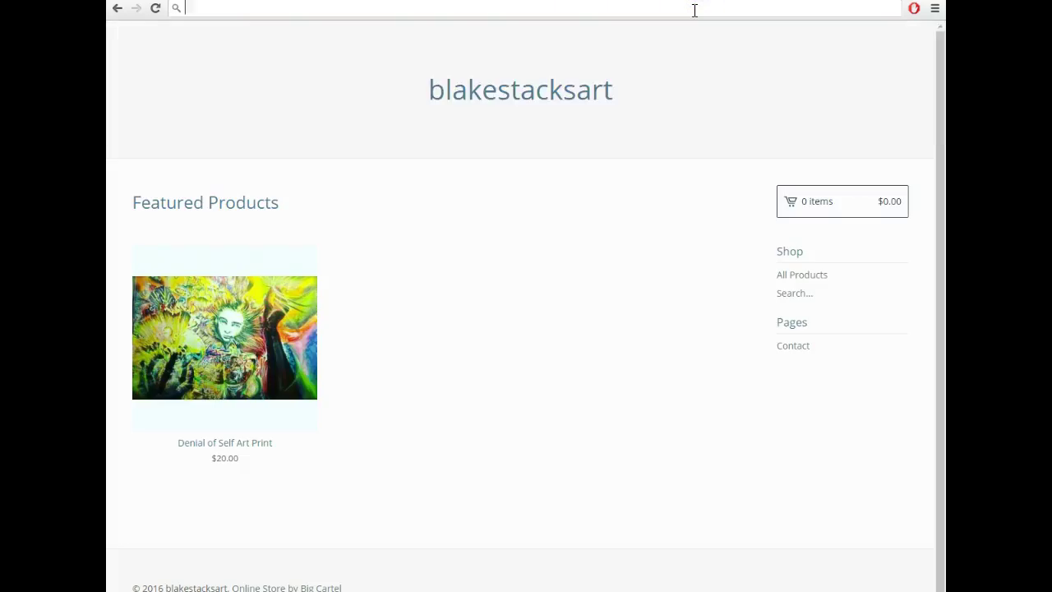
{"action": "type", "text": "stackart.myshopify.com"}
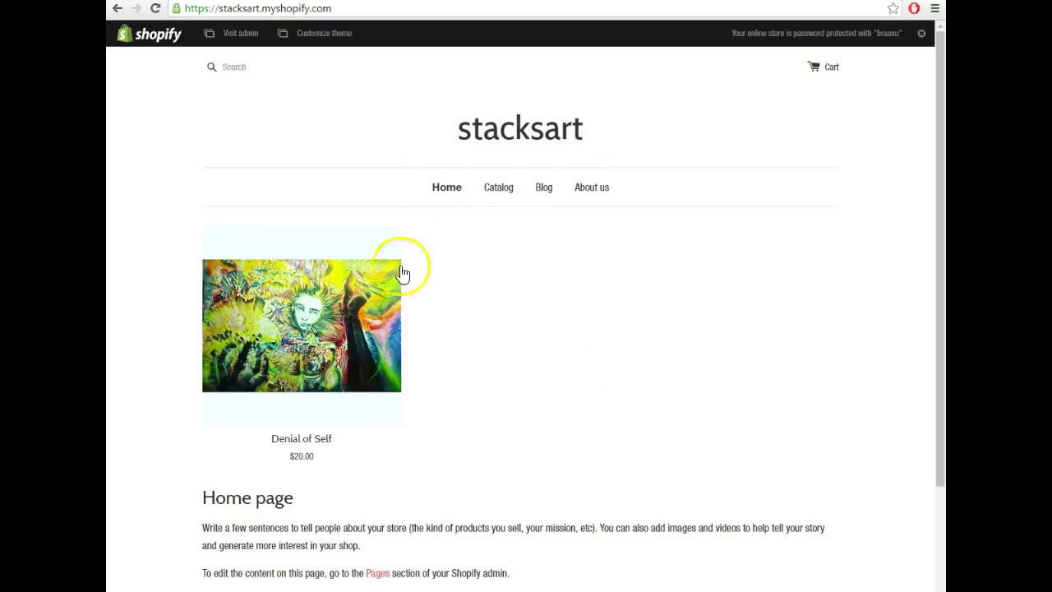
{"action": "left_click", "coordinate": [366, 318]}
{"action": "left_click", "coordinate": [561, 417]}
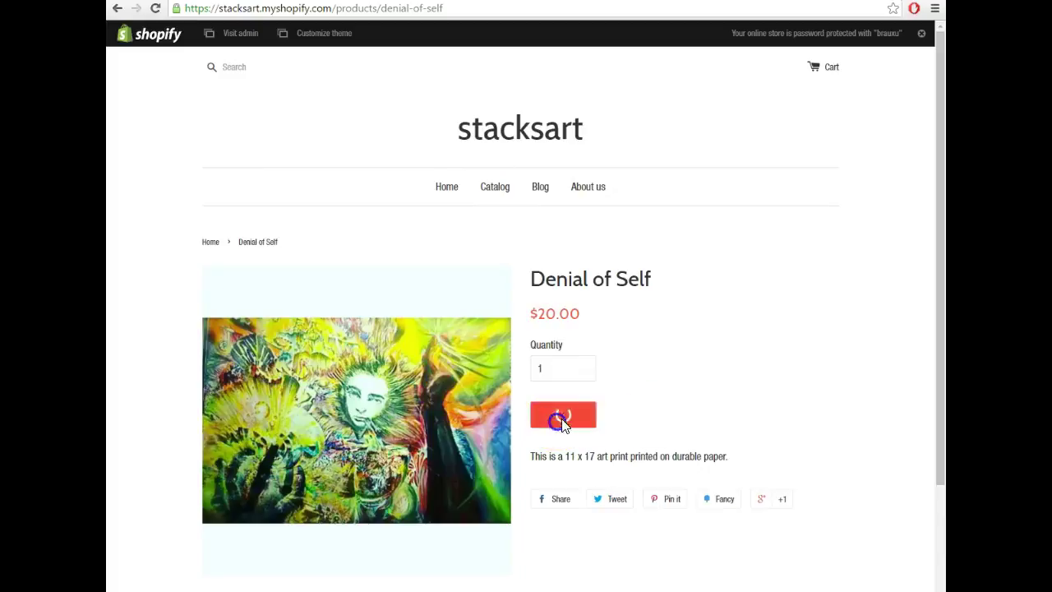
{"action": "left_click", "coordinate": [563, 421]}
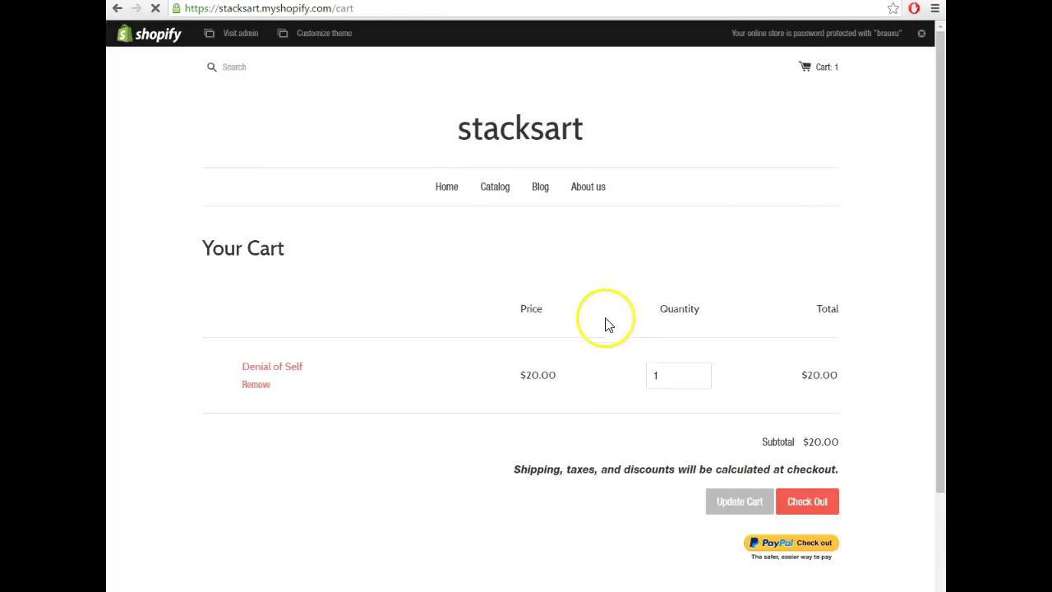
{"action": "scroll", "coordinate": [604, 329], "scroll_direction": "down", "scroll_amount": 3}
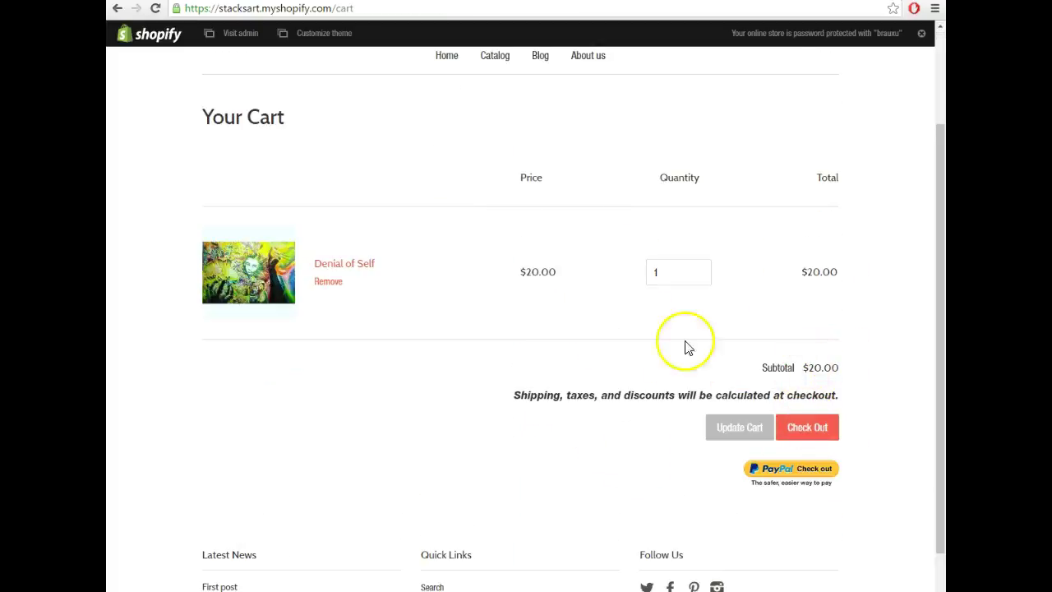
Step: Try regular and PayPal checkout, hitting the checkout-disabled error, and return to the cart
{"action": "left_click", "coordinate": [812, 429]}
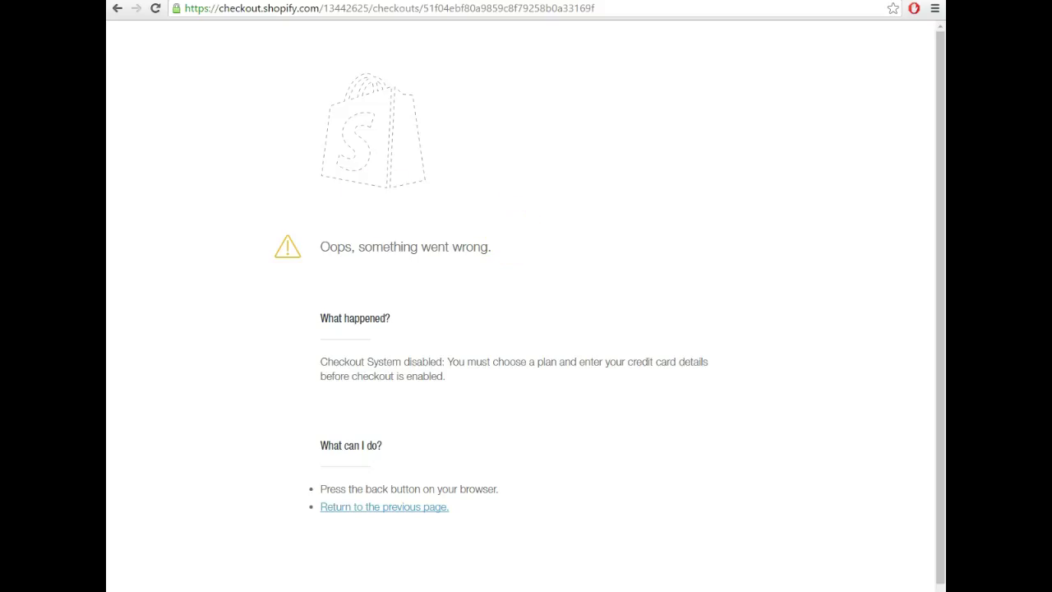
{"action": "left_click", "coordinate": [117, 10]}
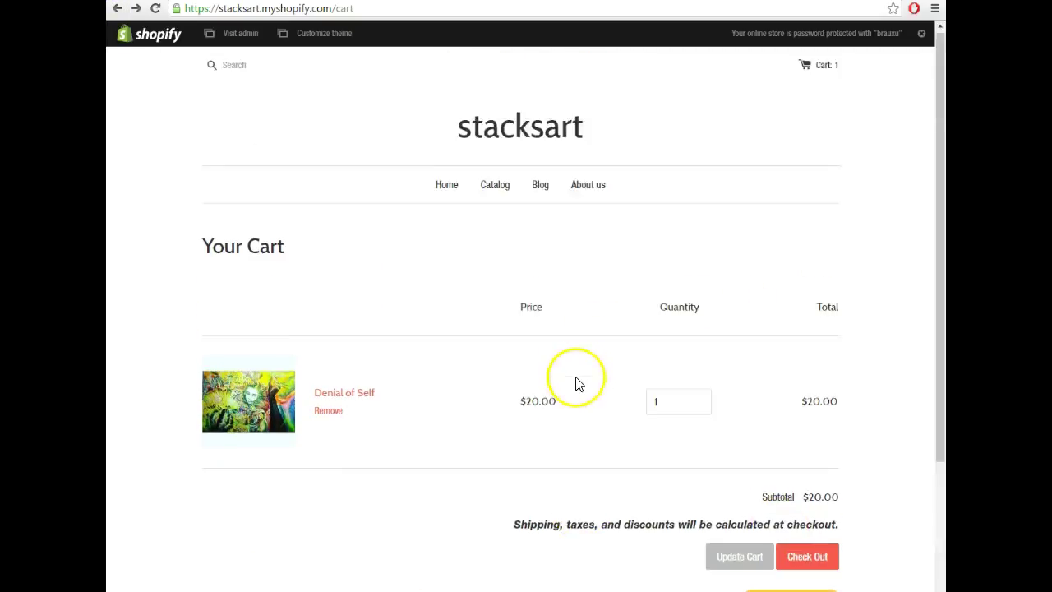
{"action": "scroll", "coordinate": [625, 337], "scroll_direction": "down", "scroll_amount": 3}
{"action": "scroll", "coordinate": [723, 337], "scroll_direction": "up", "scroll_amount": 3}
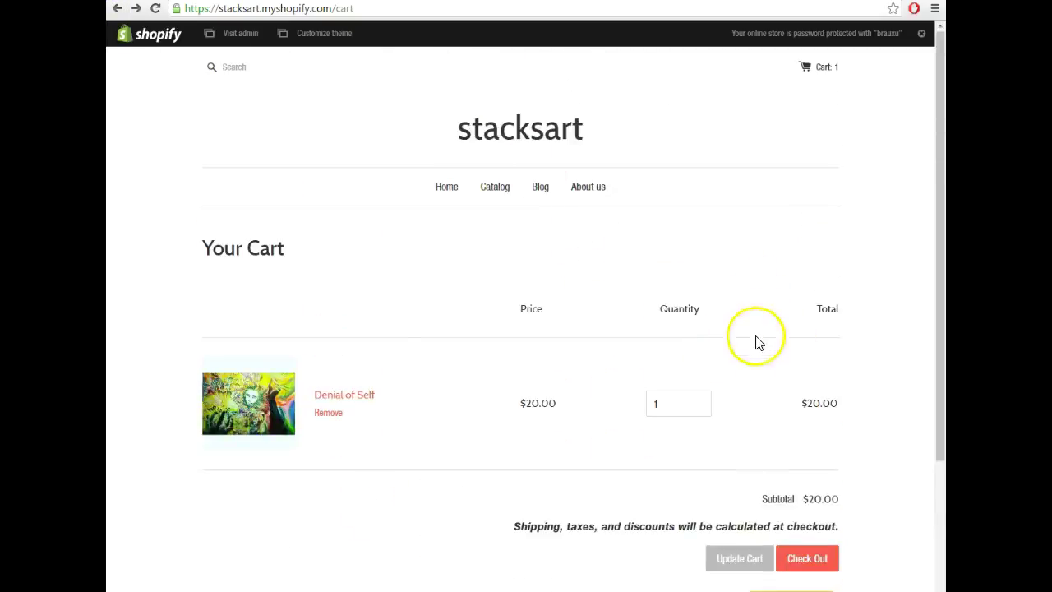
{"action": "scroll", "coordinate": [748, 345], "scroll_direction": "down", "scroll_amount": 1}
{"action": "scroll", "coordinate": [756, 374], "scroll_direction": "down", "scroll_amount": 2}
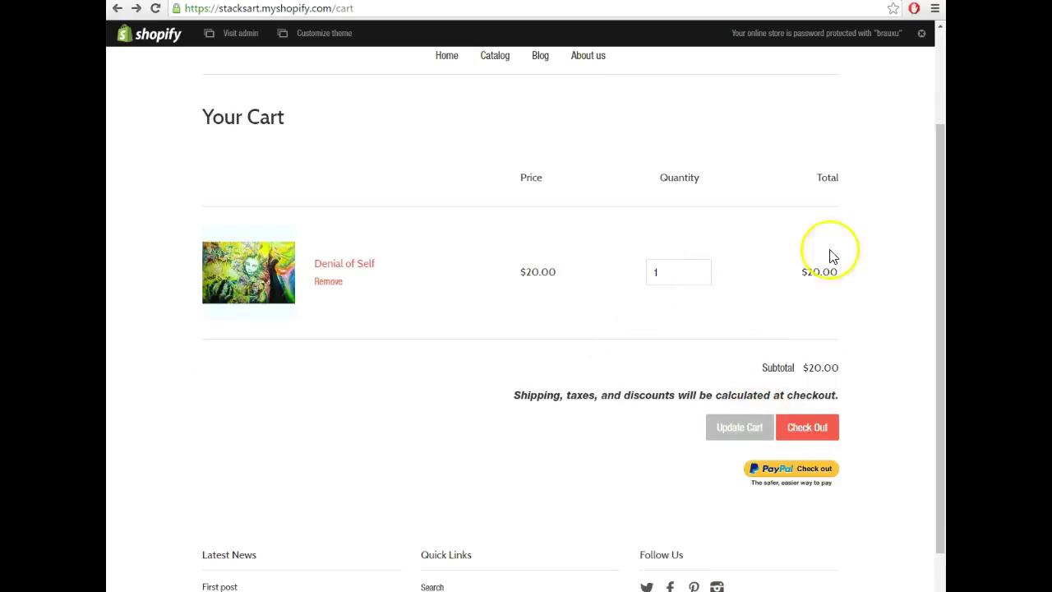
{"action": "left_click", "coordinate": [787, 481]}
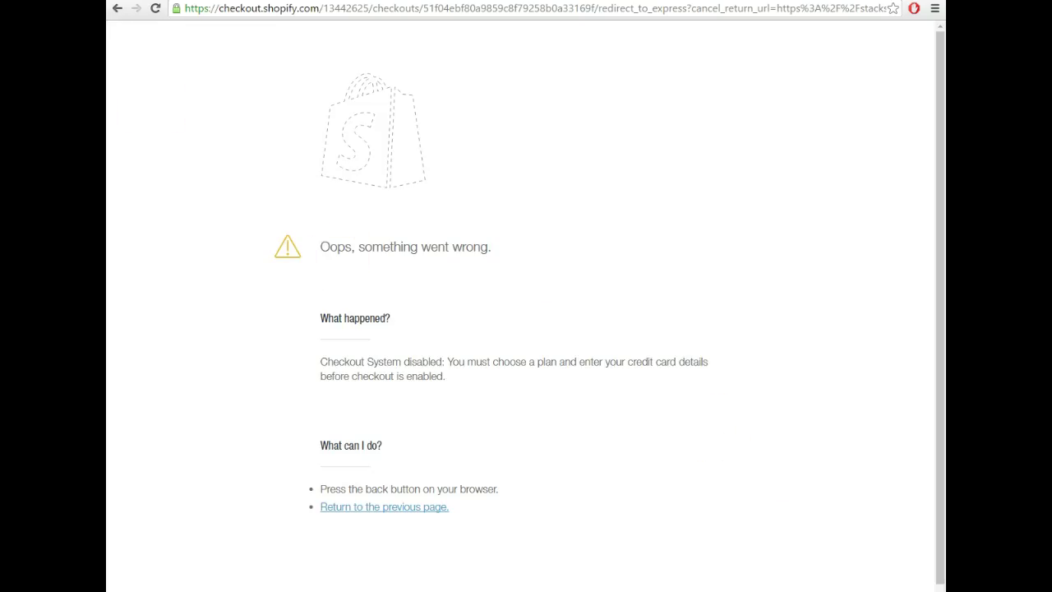
{"action": "key", "text": "alt+Left"}
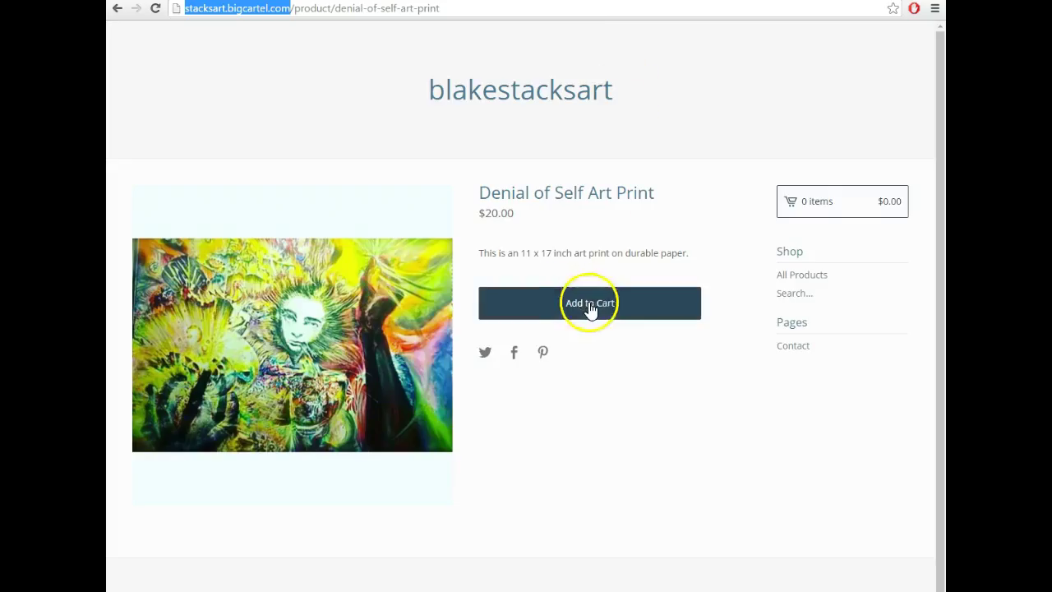
Step: Add the $20 Denial of Self Art Print to the cart and attempt checkout, reaching the payments-not-set-up page
{"action": "left_click", "coordinate": [590, 304]}
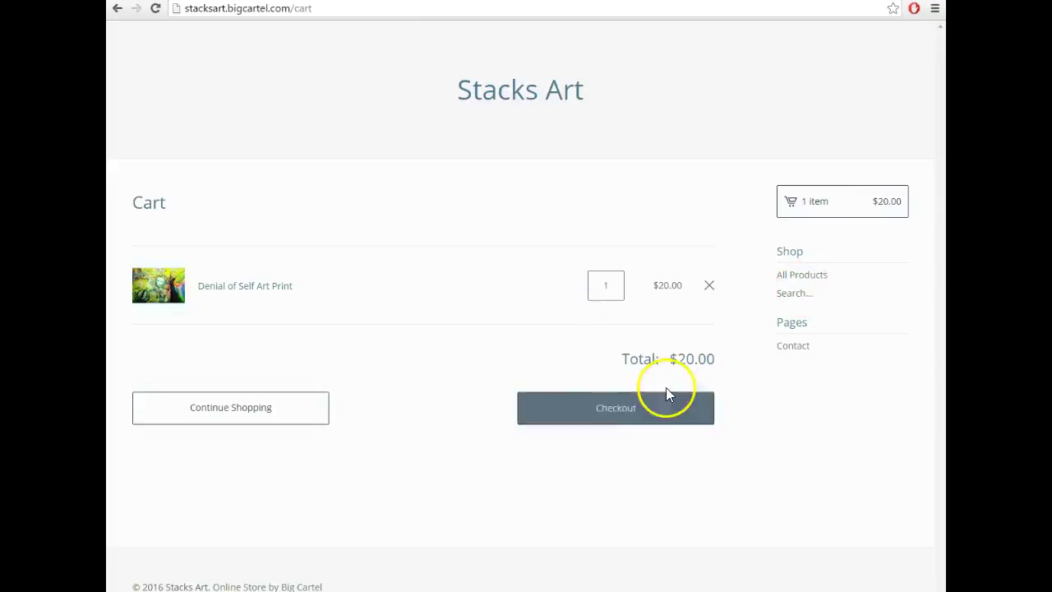
{"action": "left_click", "coordinate": [645, 417]}
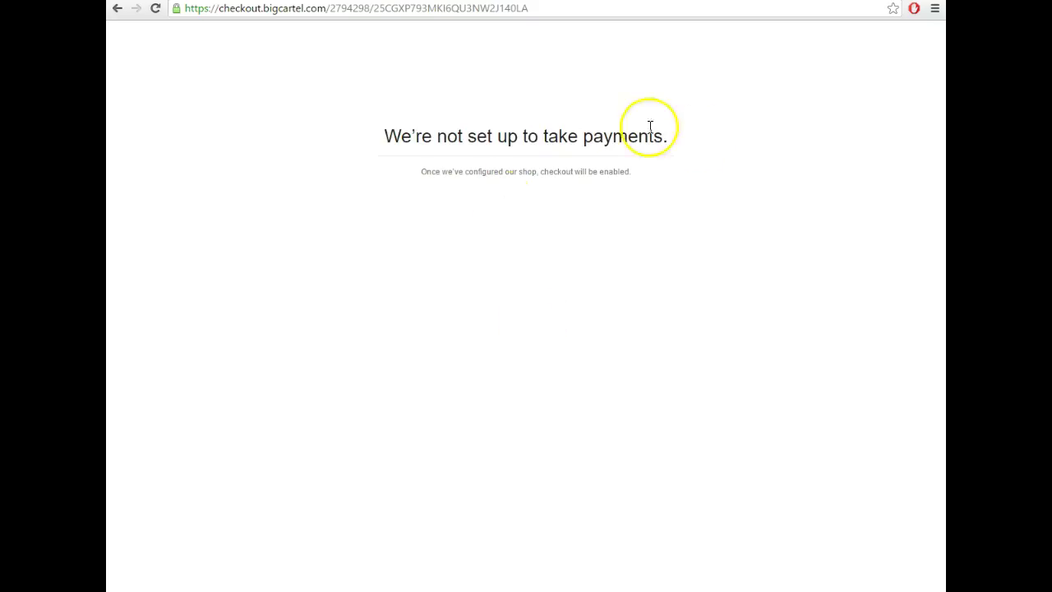
{"action": "left_click", "coordinate": [117, 8]}
Step: Enable 'Accept PayPal payments' in the store's checkout settings
{"action": "scroll", "coordinate": [345, 328], "scroll_direction": "up", "scroll_amount": 2}
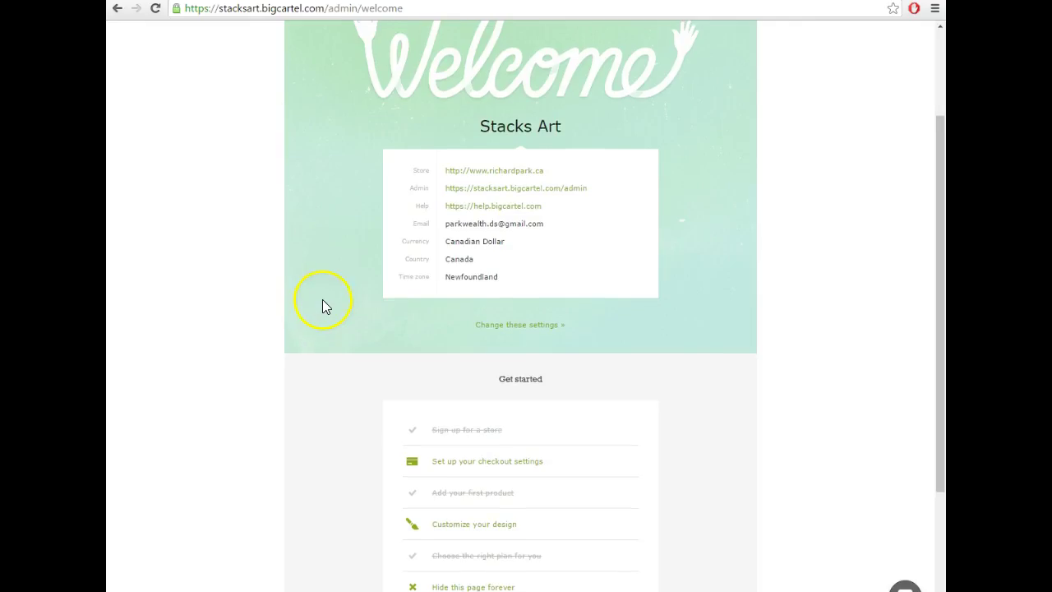
{"action": "scroll", "coordinate": [329, 298], "scroll_direction": "down", "scroll_amount": 2}
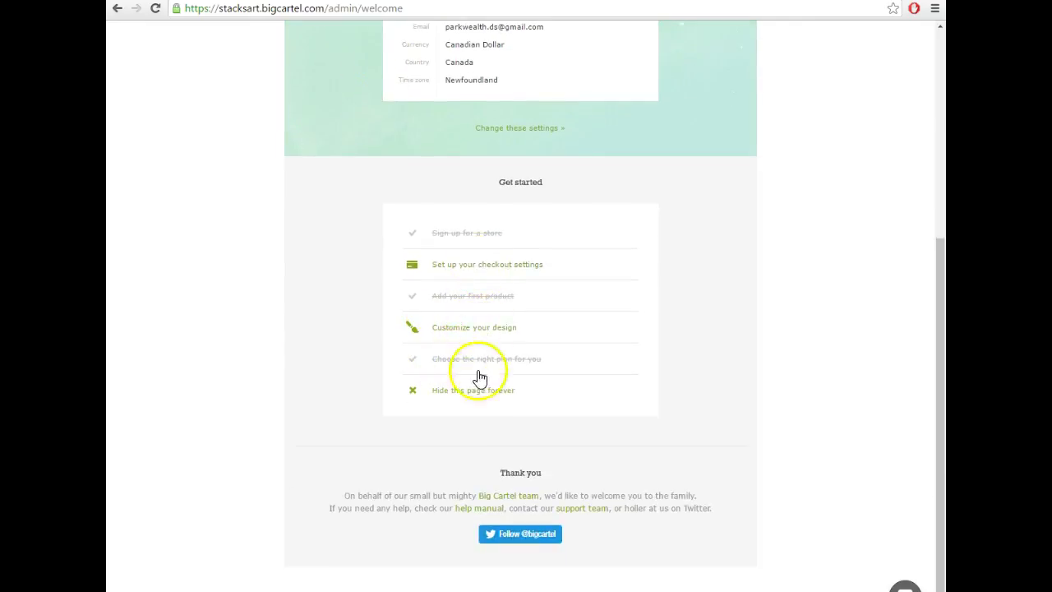
{"action": "left_click", "coordinate": [498, 269]}
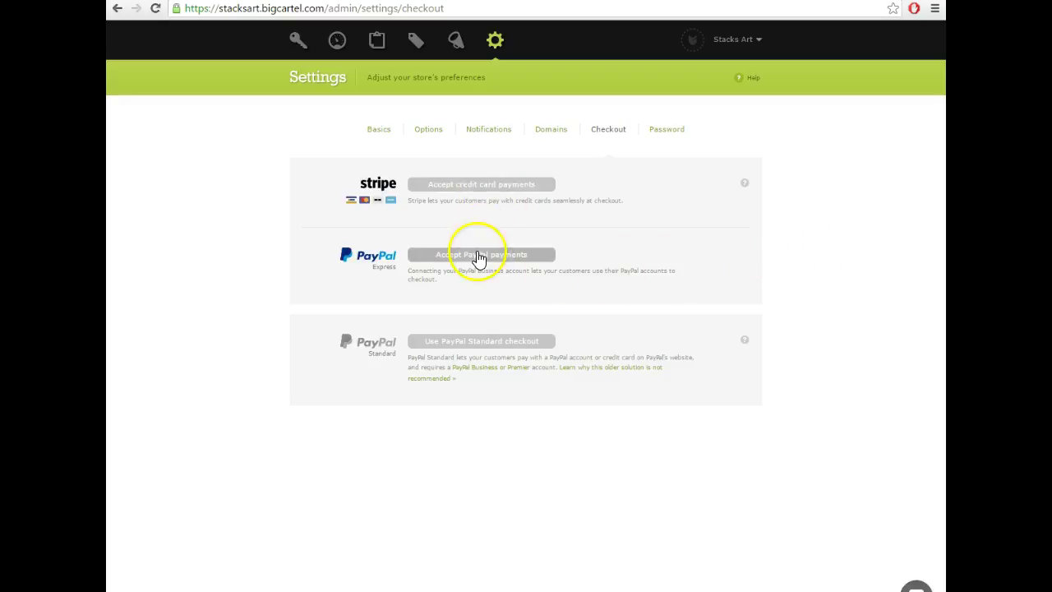
{"action": "left_click", "coordinate": [478, 255]}
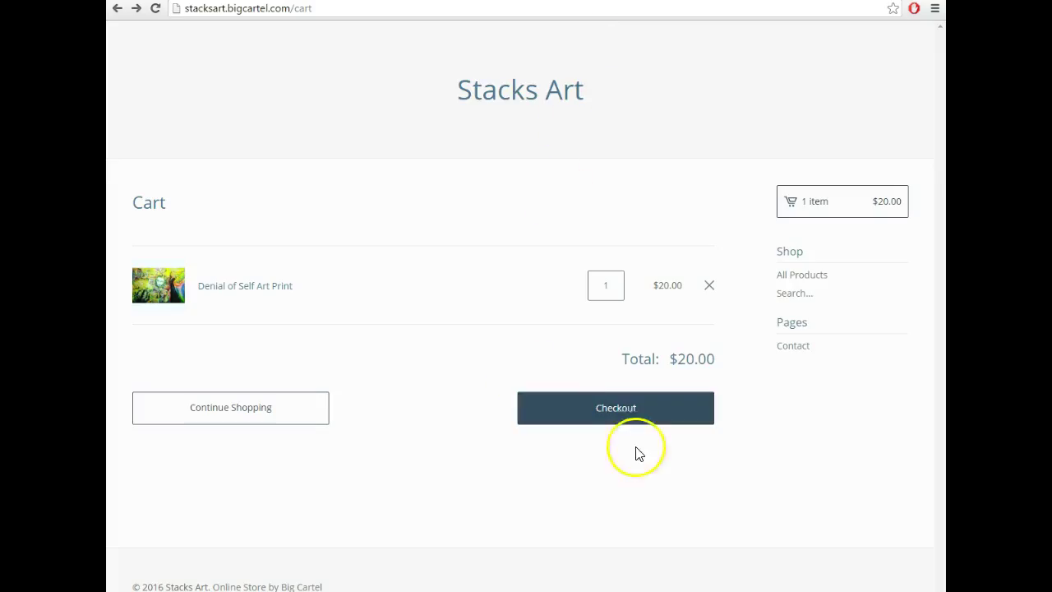
Step: Retry checkout and review the Contact Information, Shipping and Summary sections, clicking into Notes
{"action": "left_click", "coordinate": [617, 417]}
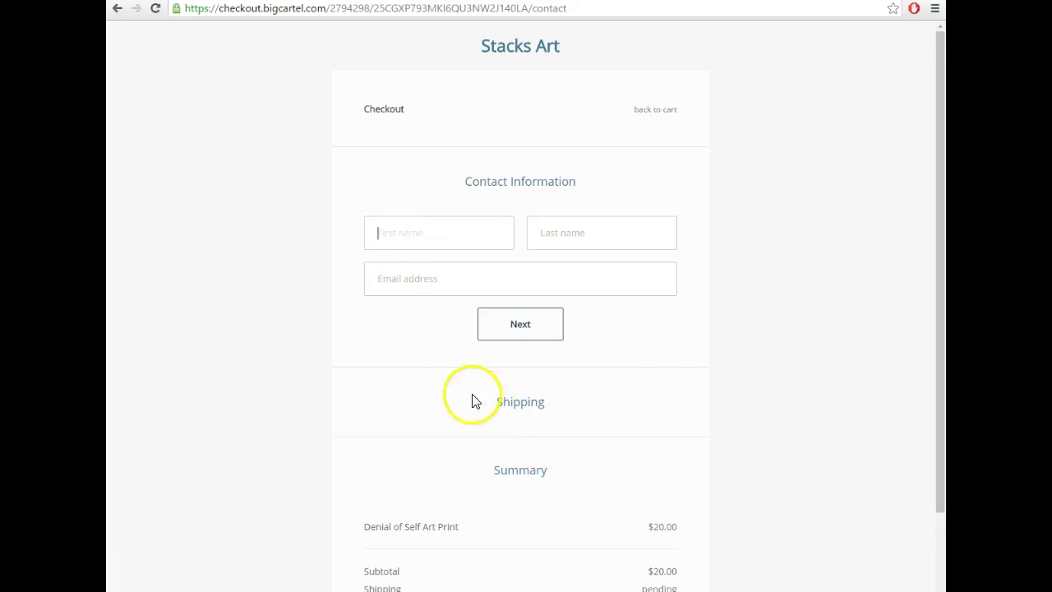
{"action": "scroll", "coordinate": [505, 244], "scroll_direction": "down", "scroll_amount": 3}
{"action": "scroll", "coordinate": [526, 280], "scroll_direction": "up", "scroll_amount": 3}
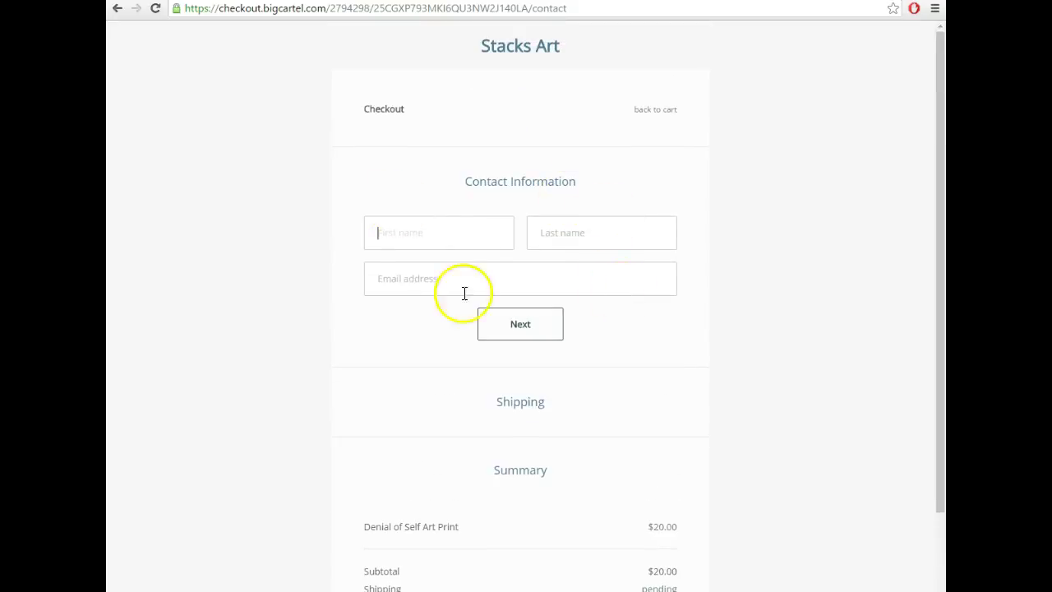
{"action": "scroll", "coordinate": [355, 437], "scroll_direction": "down", "scroll_amount": 3}
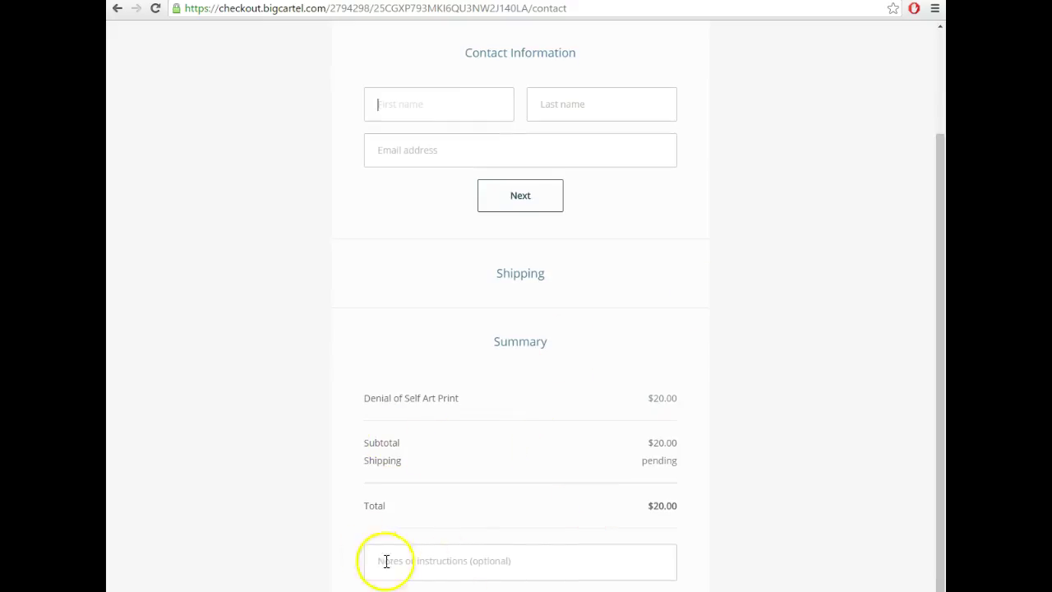
{"action": "left_click", "coordinate": [457, 571]}
{"action": "scroll", "coordinate": [614, 545], "scroll_direction": "up", "scroll_amount": 3}
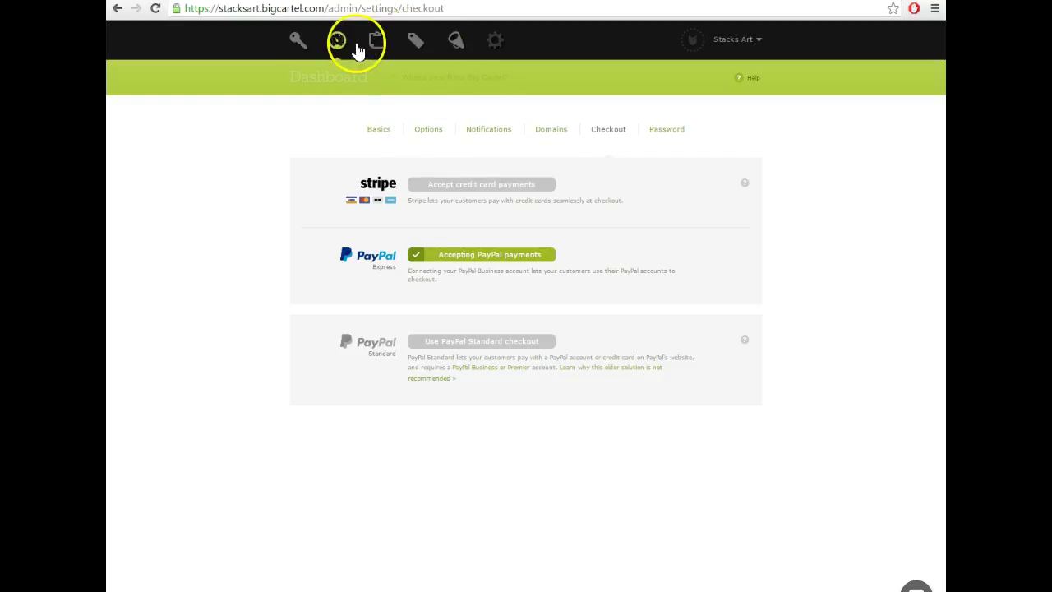
Step: Return to the Welcome dashboard and scroll to the 'Customize your design' item in the Get started list
{"action": "left_click", "coordinate": [297, 45]}
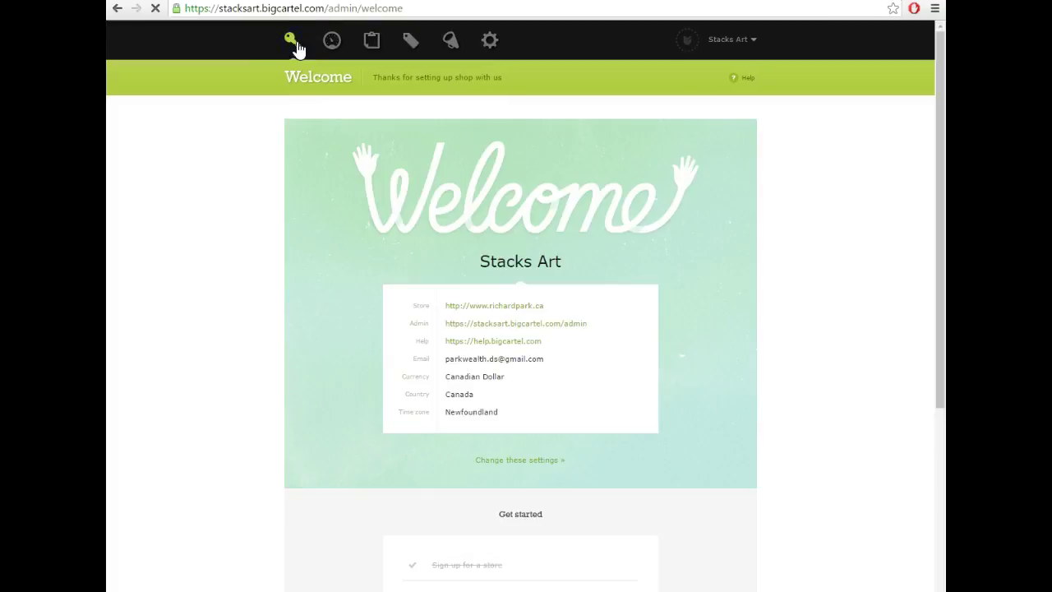
{"action": "scroll", "coordinate": [329, 288], "scroll_direction": "down", "scroll_amount": 3}
{"action": "scroll", "coordinate": [383, 387], "scroll_direction": "down", "scroll_amount": 2}
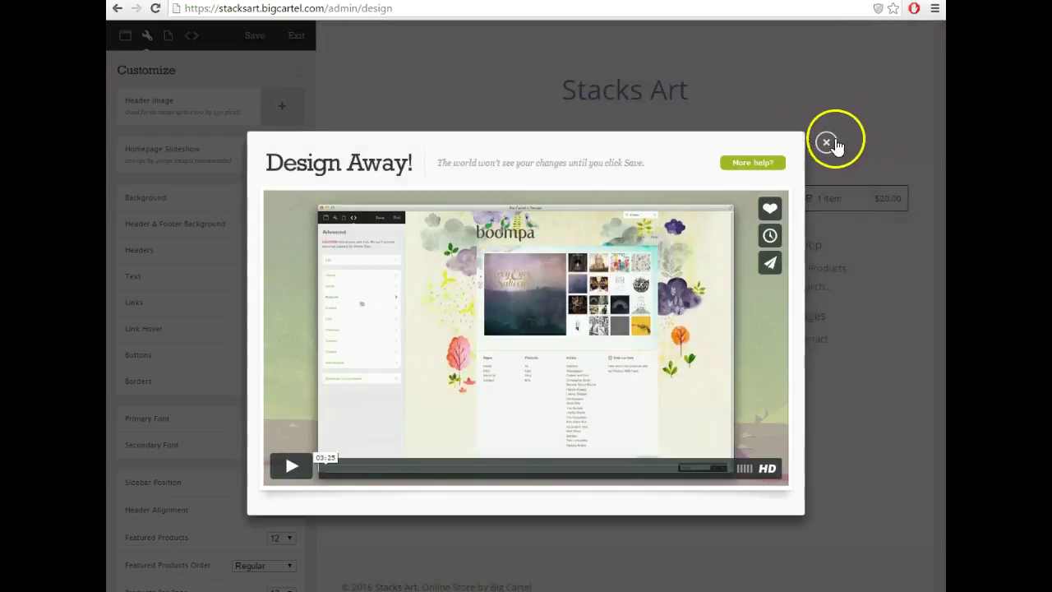
Step: Dismiss the intro video and set the Headers colour to dark navy blue
{"action": "left_click", "coordinate": [828, 140]}
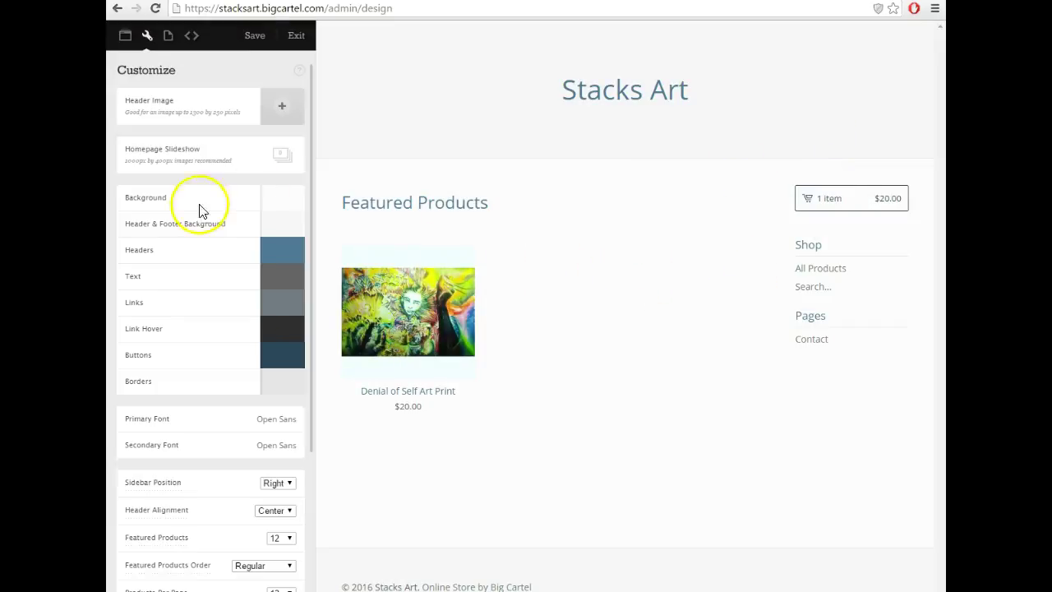
{"action": "left_click", "coordinate": [291, 254]}
{"action": "left_click_drag", "start_coordinate": [244, 345], "coordinate": [244, 279]}
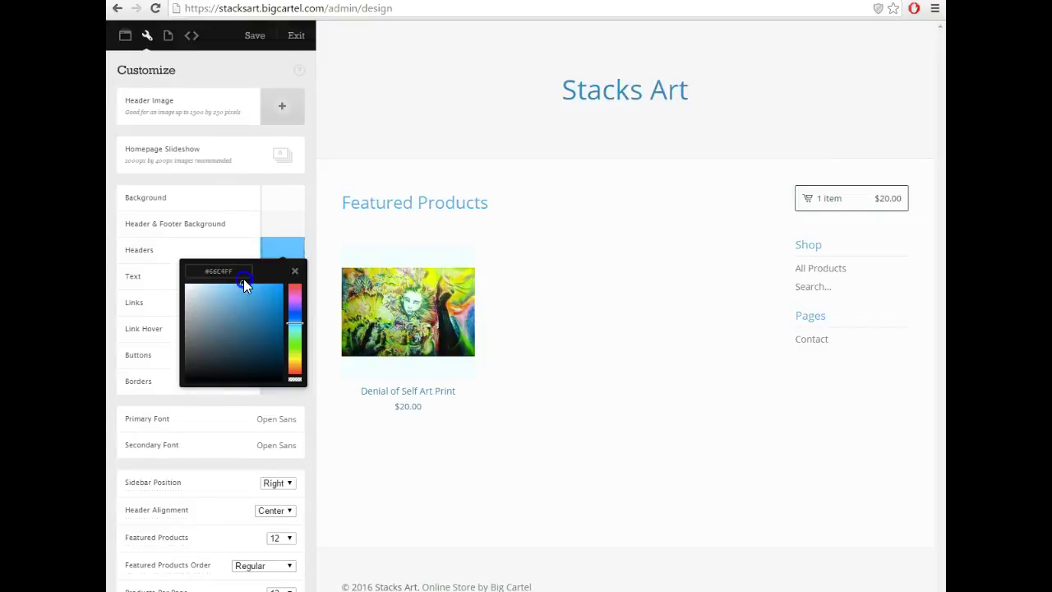
{"action": "left_click_drag", "start_coordinate": [275, 328], "coordinate": [283, 323]}
{"action": "left_click_drag", "start_coordinate": [294, 323], "coordinate": [294, 314]}
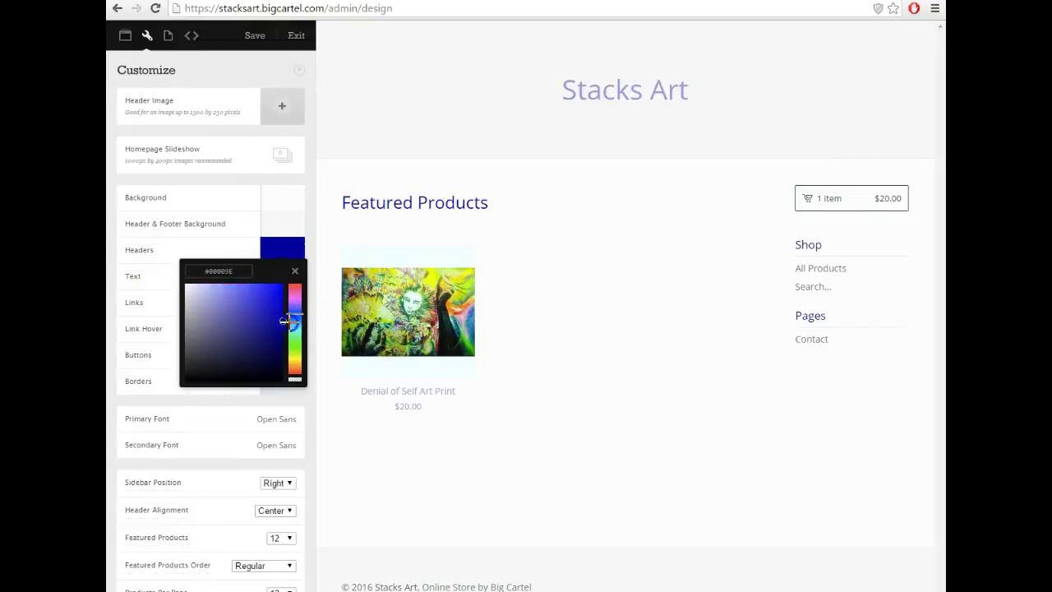
{"action": "left_click", "coordinate": [138, 252]}
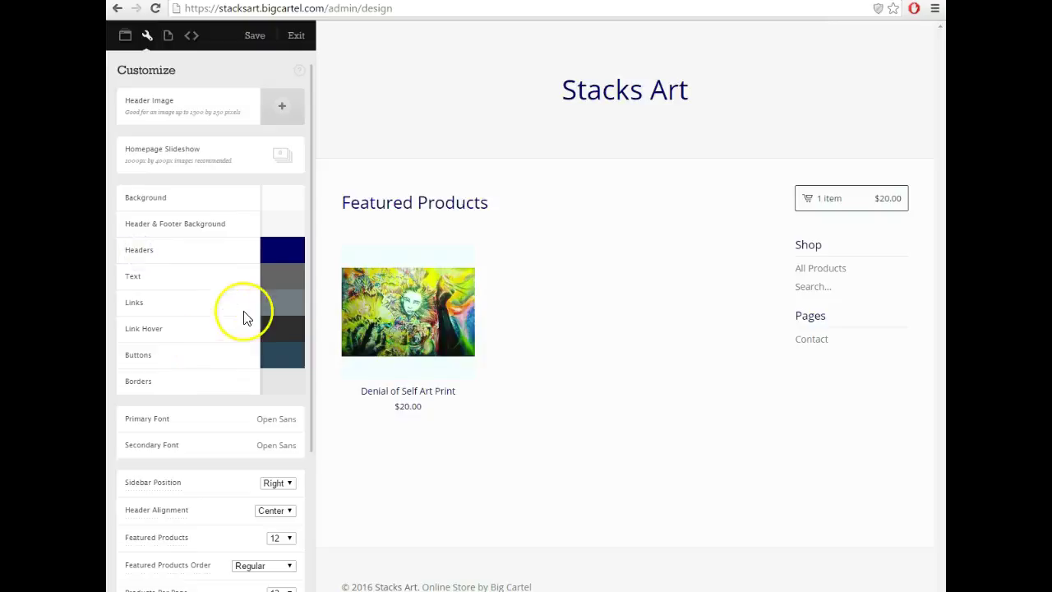
Step: Try blake-art.jpg as the header image, then remove it to keep a plain header
{"action": "left_click", "coordinate": [288, 100]}
{"action": "left_click_drag", "start_coordinate": [636, 242], "coordinate": [638, 304]}
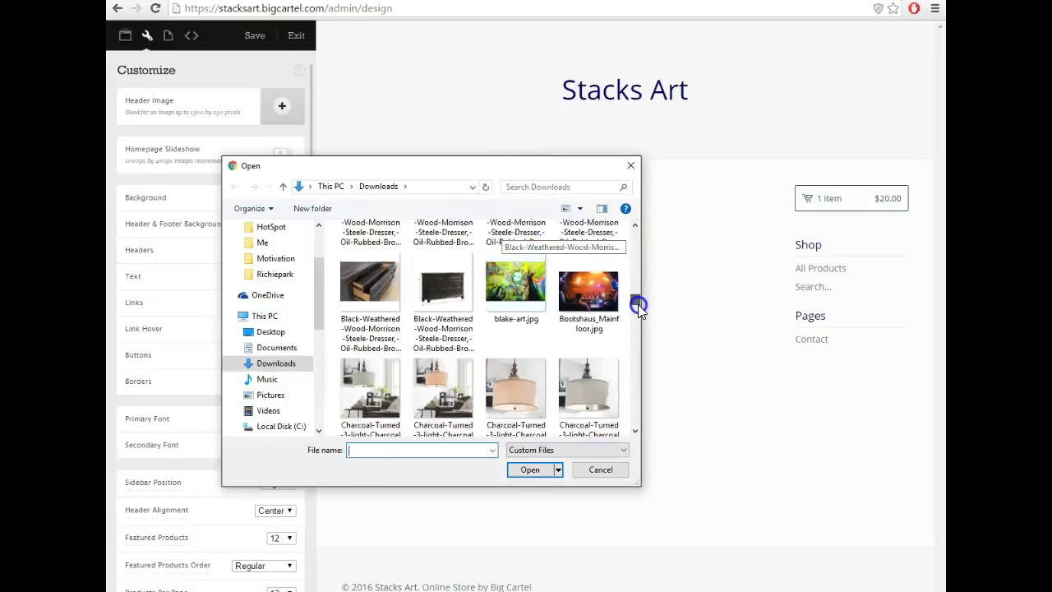
{"action": "scroll", "coordinate": [638, 304], "scroll_direction": "down", "scroll_amount": 2}
{"action": "double_click", "coordinate": [516, 247]}
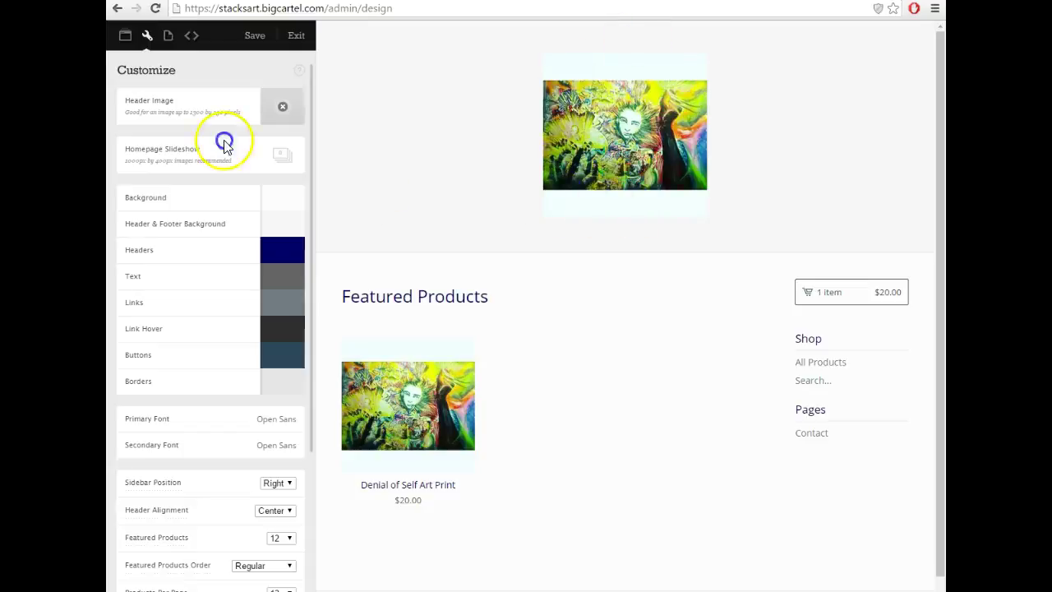
{"action": "left_click", "coordinate": [285, 111]}
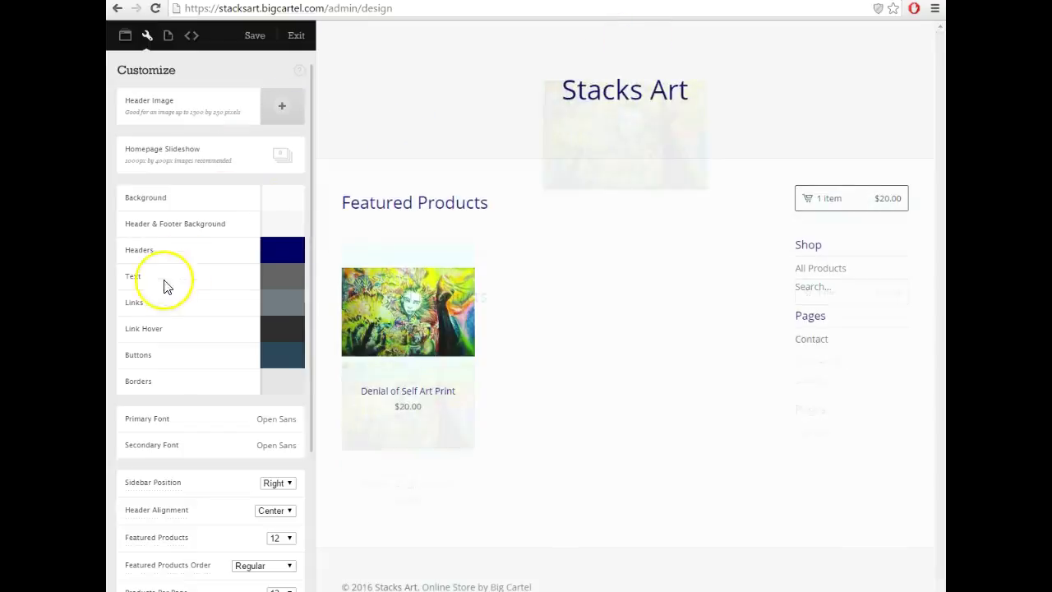
Step: Set the store's primary font to Montserrat
{"action": "scroll", "coordinate": [205, 345], "scroll_direction": "down", "scroll_amount": 1}
{"action": "scroll", "coordinate": [169, 378], "scroll_direction": "down", "scroll_amount": 1}
{"action": "left_click", "coordinate": [269, 282]}
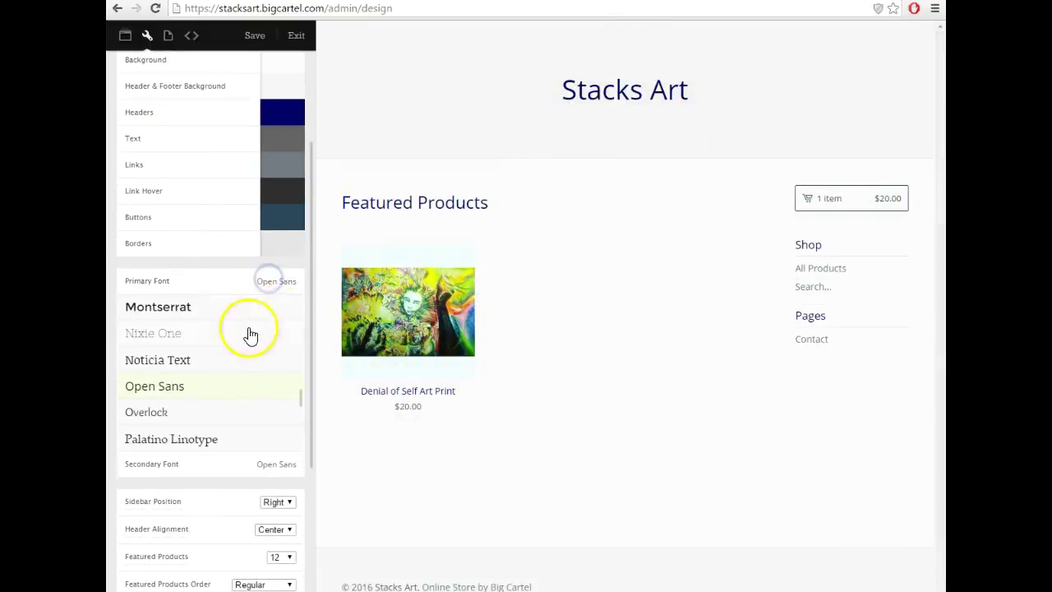
{"action": "left_click", "coordinate": [217, 307]}
Step: Set the sidebar position to Left and save the design
{"action": "scroll", "coordinate": [230, 382], "scroll_direction": "down", "scroll_amount": 1}
{"action": "scroll", "coordinate": [238, 376], "scroll_direction": "down", "scroll_amount": 2}
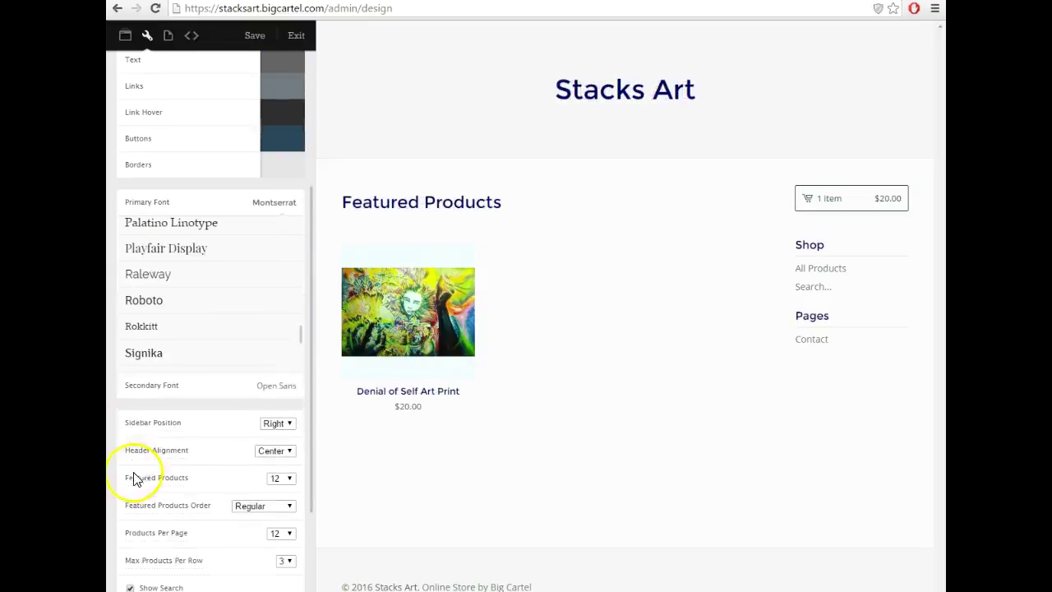
{"action": "left_click", "coordinate": [281, 425]}
{"action": "left_click", "coordinate": [276, 437]}
{"action": "scroll", "coordinate": [219, 98], "scroll_direction": "up", "scroll_amount": 3}
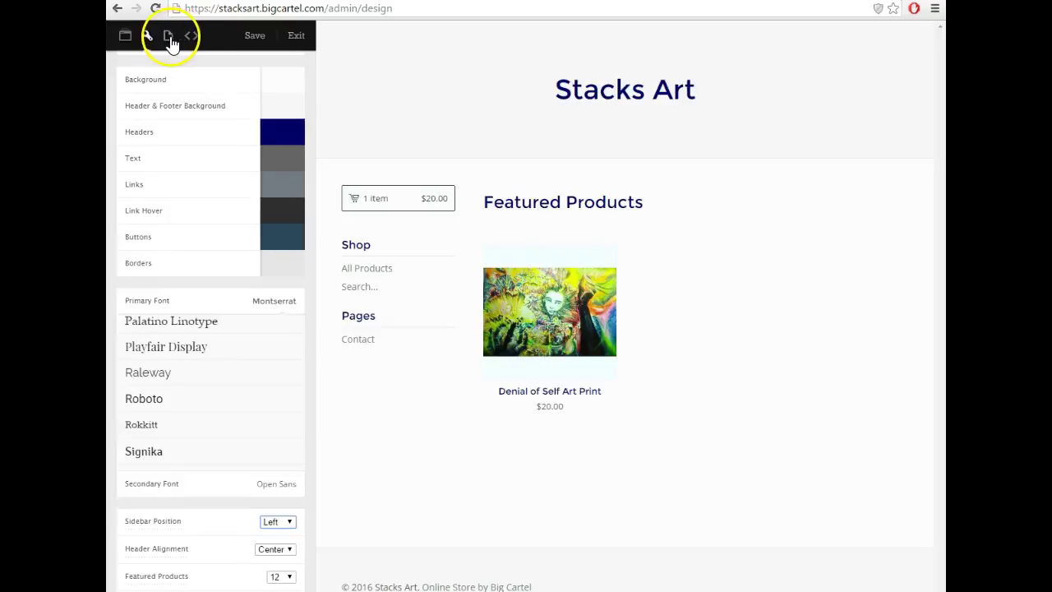
{"action": "left_click", "coordinate": [254, 37]}
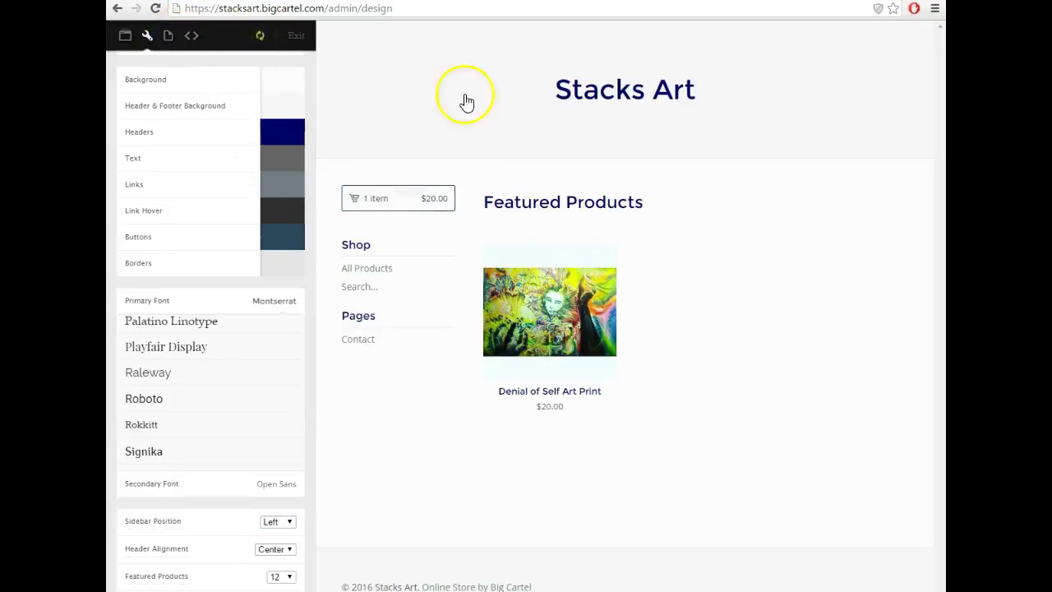